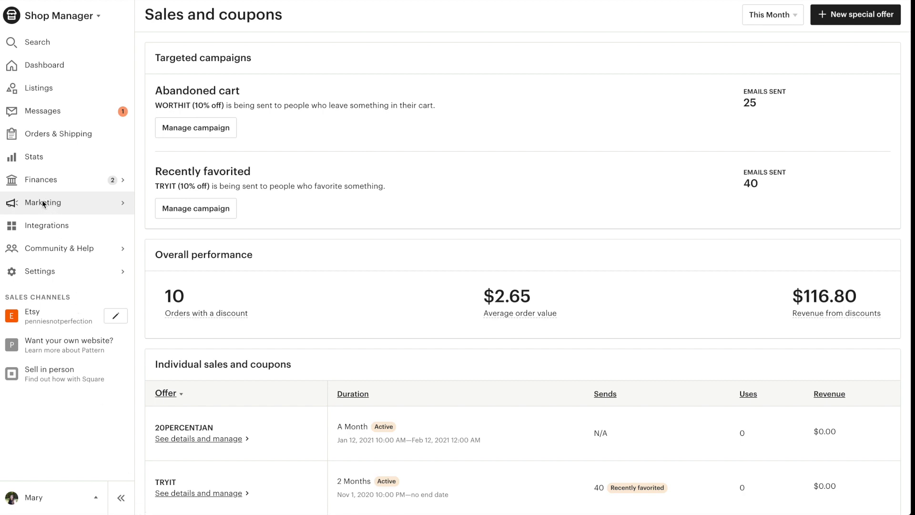
Start a new coupon as a special offer with a 10 percent-off discount.
left_click(848, 18)
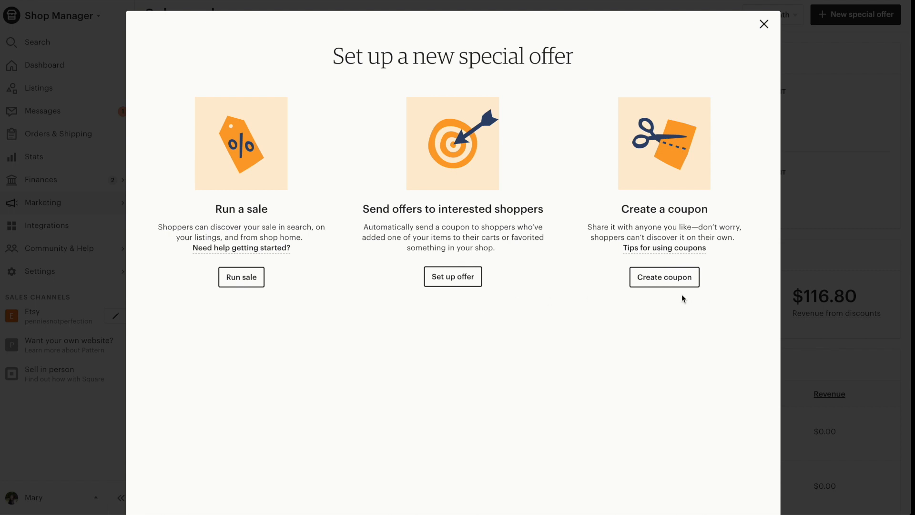
left_click(678, 281)
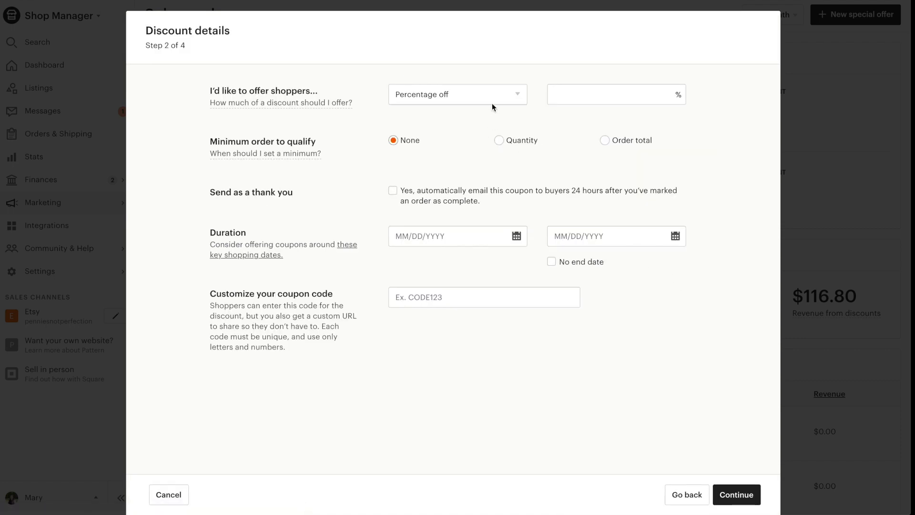
left_click(495, 98)
left_click(496, 99)
left_click(593, 97)
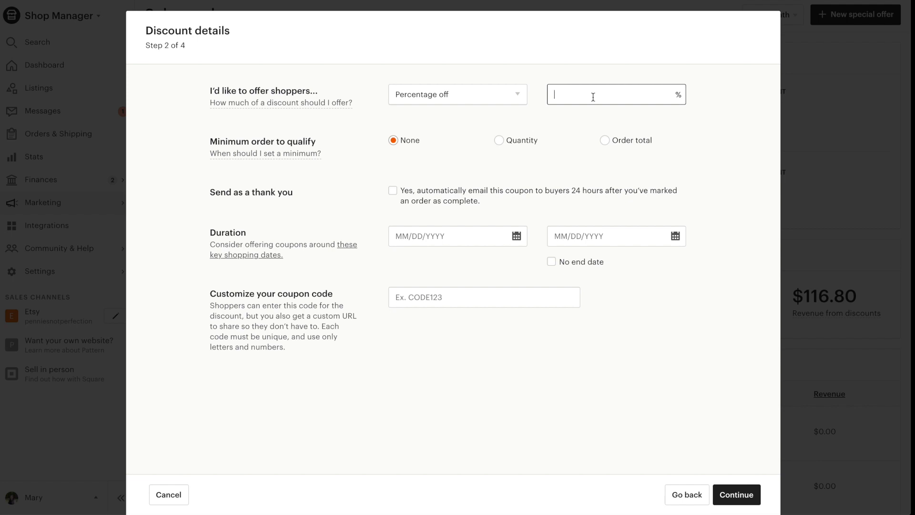
type("10")
left_click(500, 141)
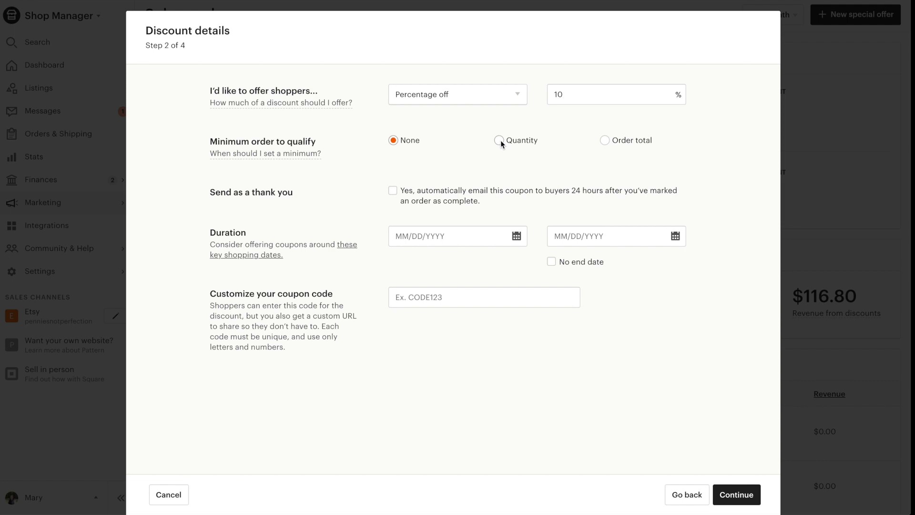
left_click(499, 140)
left_click(513, 160)
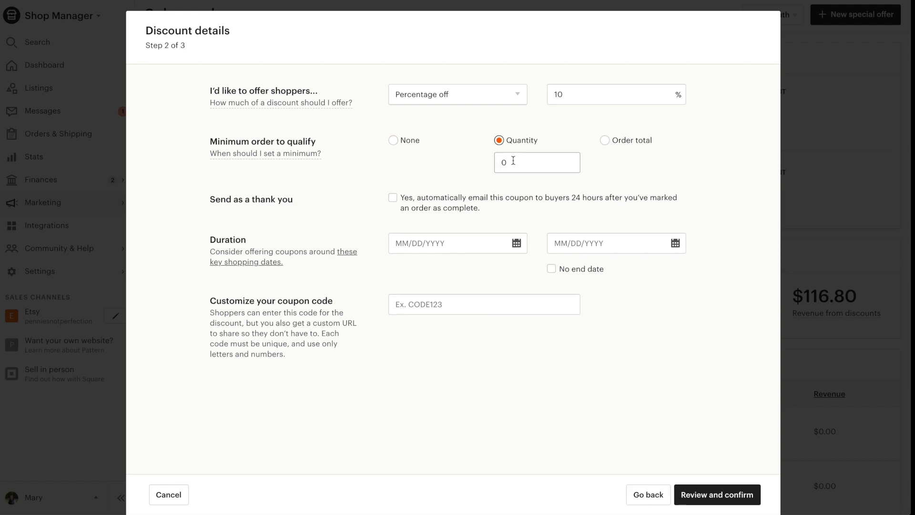
left_click(604, 140)
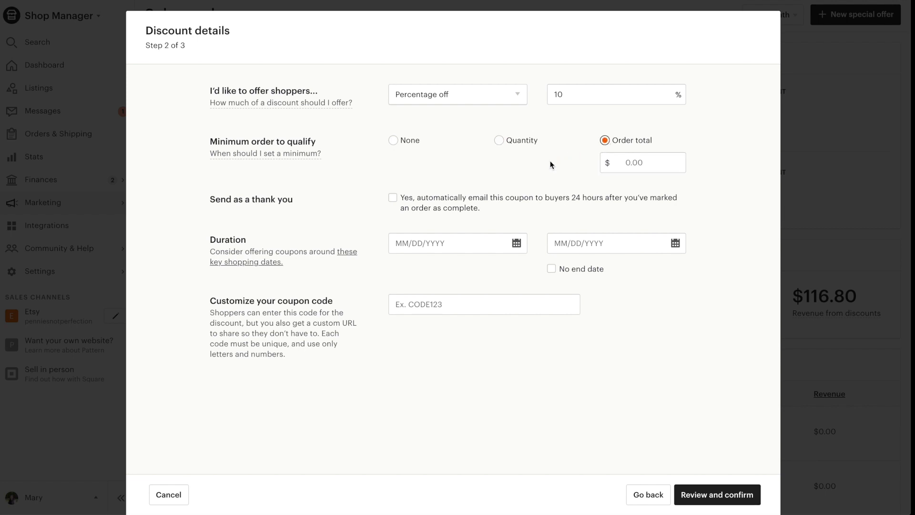
left_click(397, 140)
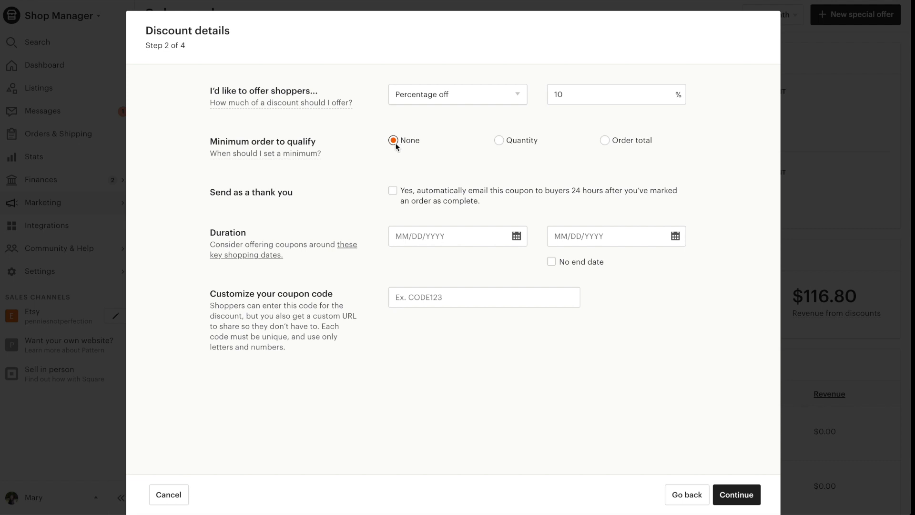
Set the coupon's duration to start on 01/13/2021 with no end date.
left_click(455, 237)
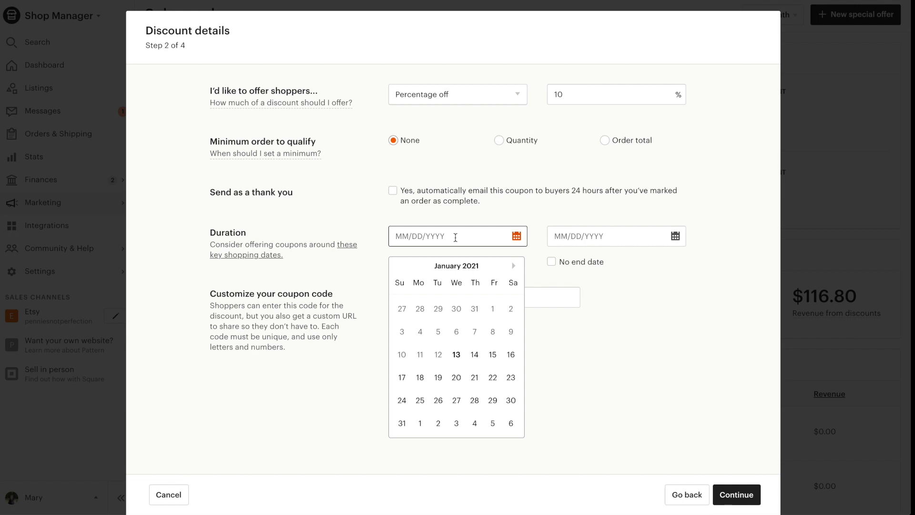
left_click(457, 354)
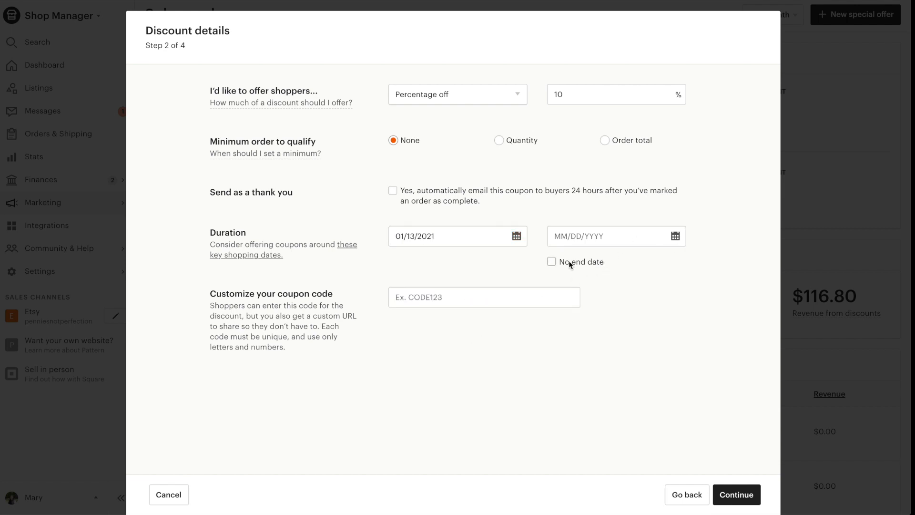
left_click(551, 261)
Customize the coupon code as CREATEWITHPENNIES and continue to the listing selection.
left_click(481, 296)
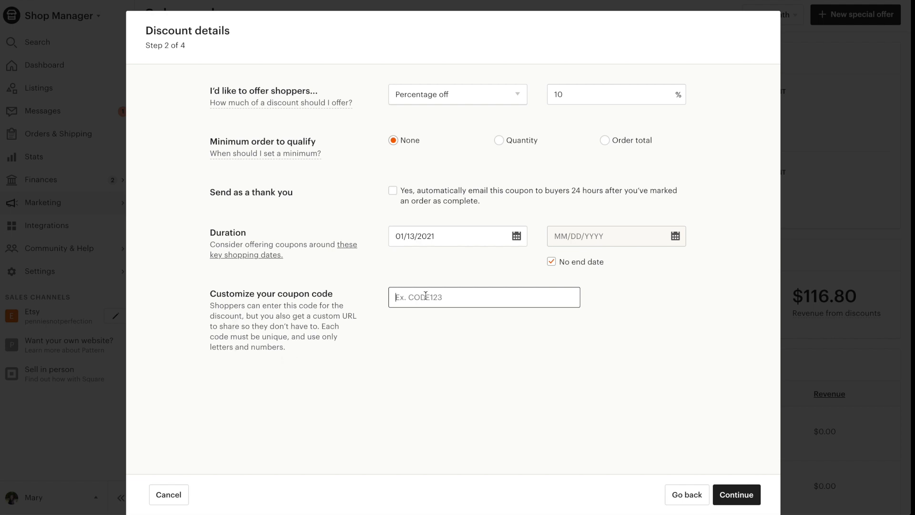
type("CREATEWITHPENNIES")
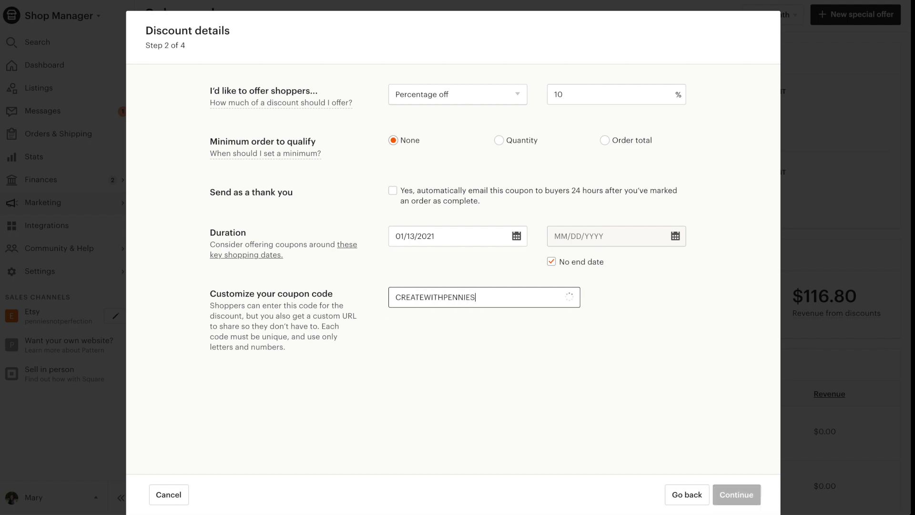
triple_click(443, 325)
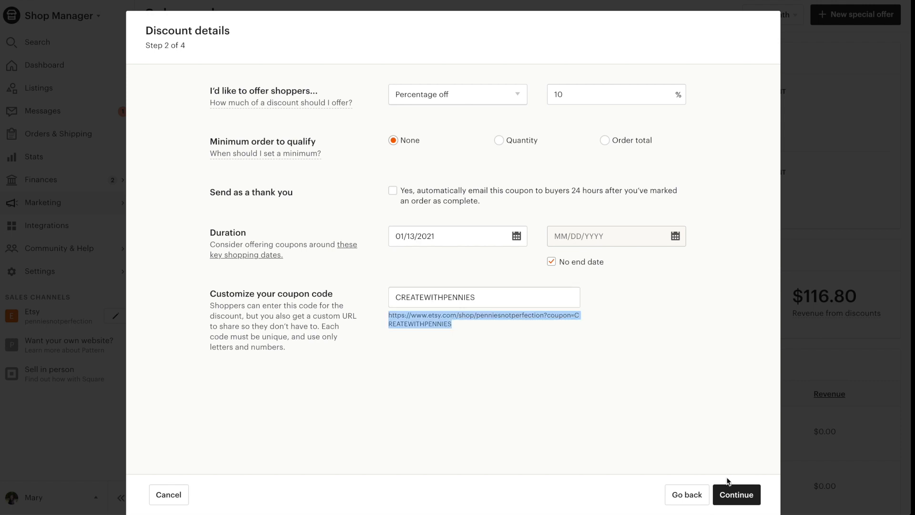
left_click(731, 494)
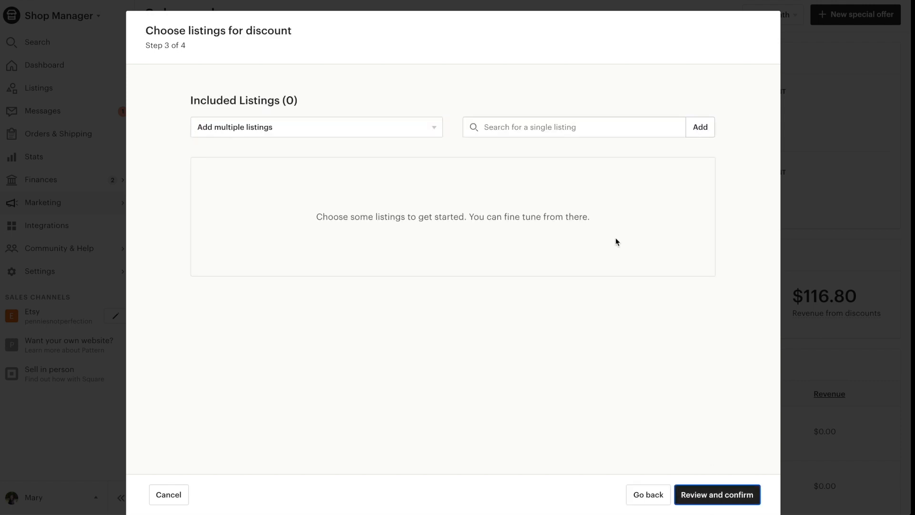
Include all Business Printables listings in the discount, then review and create the coupon.
left_click(425, 123)
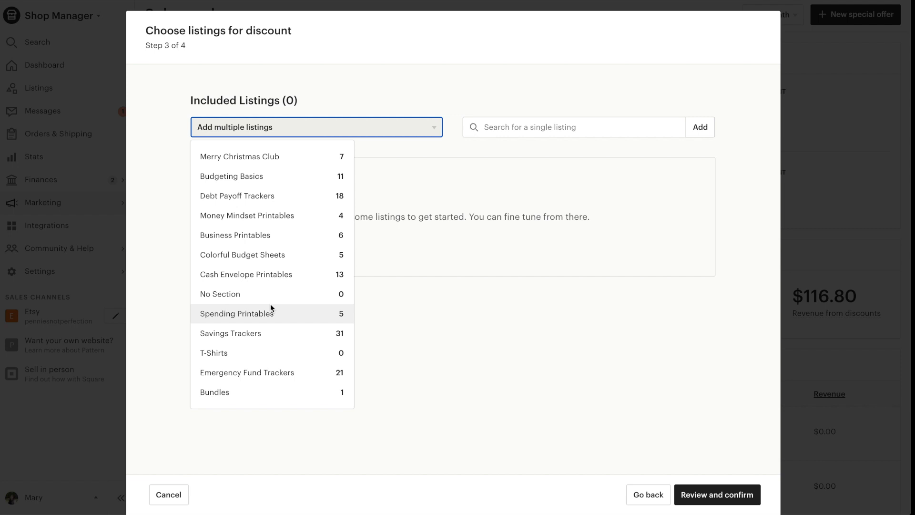
left_click(268, 229)
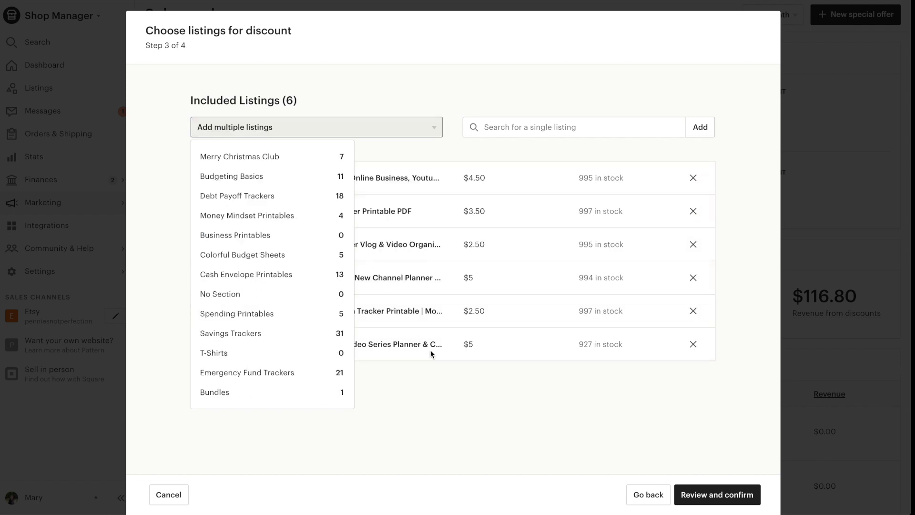
left_click(480, 427)
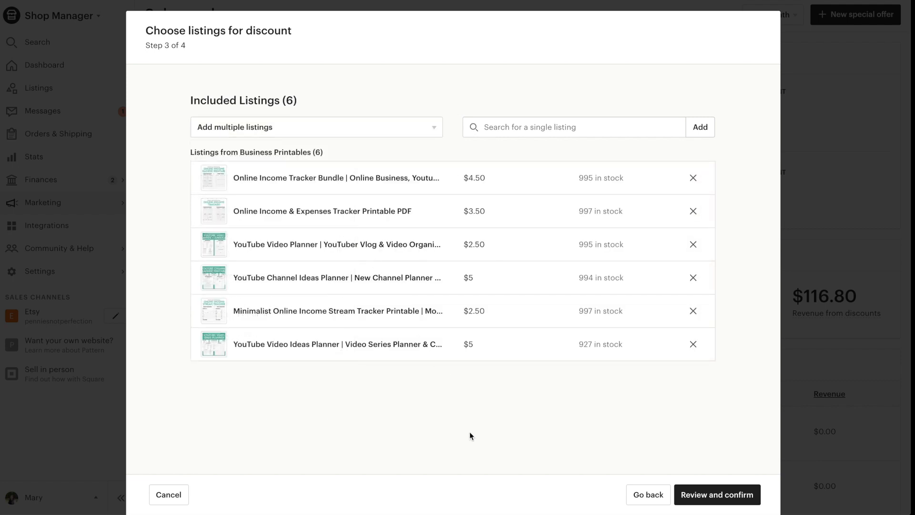
left_click(705, 495)
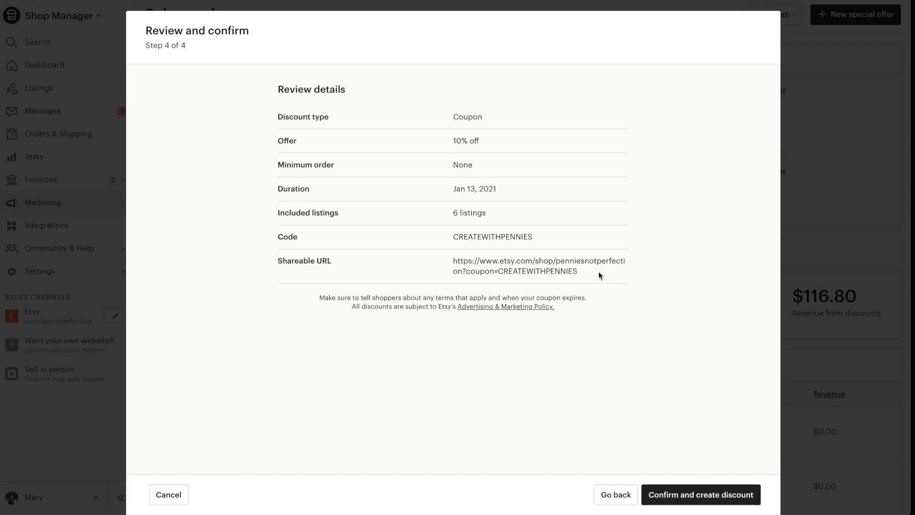
left_click_drag(575, 268, 480, 258)
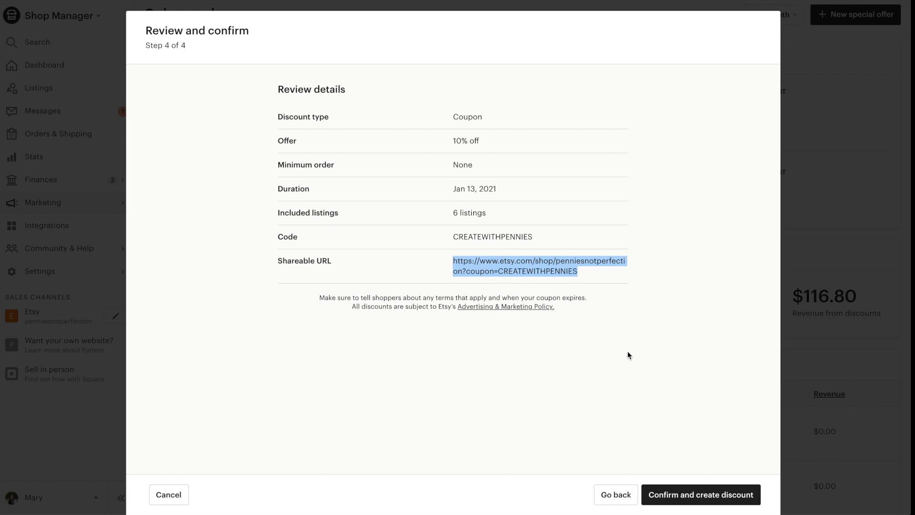
left_click(706, 498)
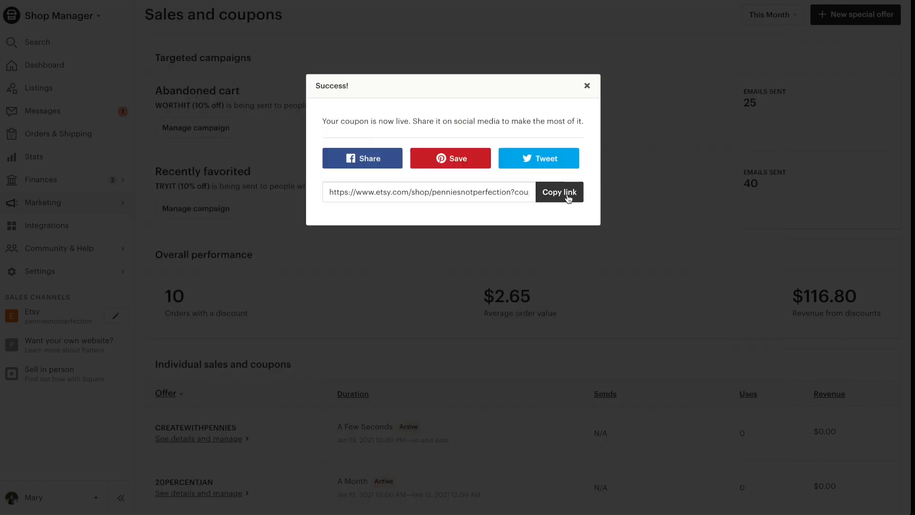
Copy the new coupon's shareable link and open it in a new browser tab.
left_click(568, 197)
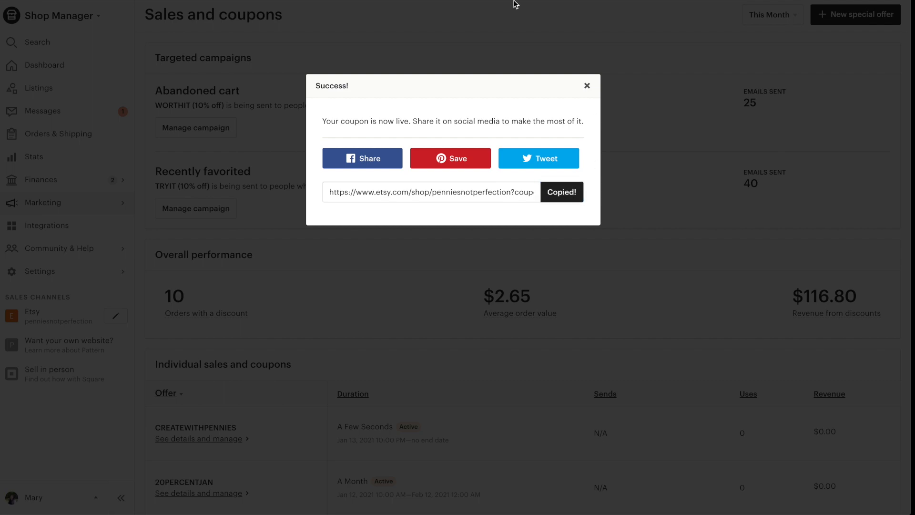
key("ctrl+t")
key("ctrl+v")
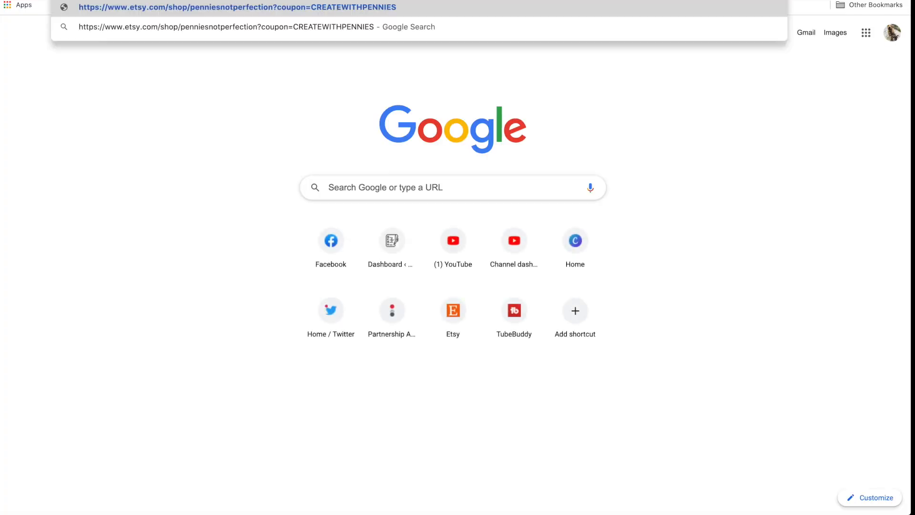
key("Return")
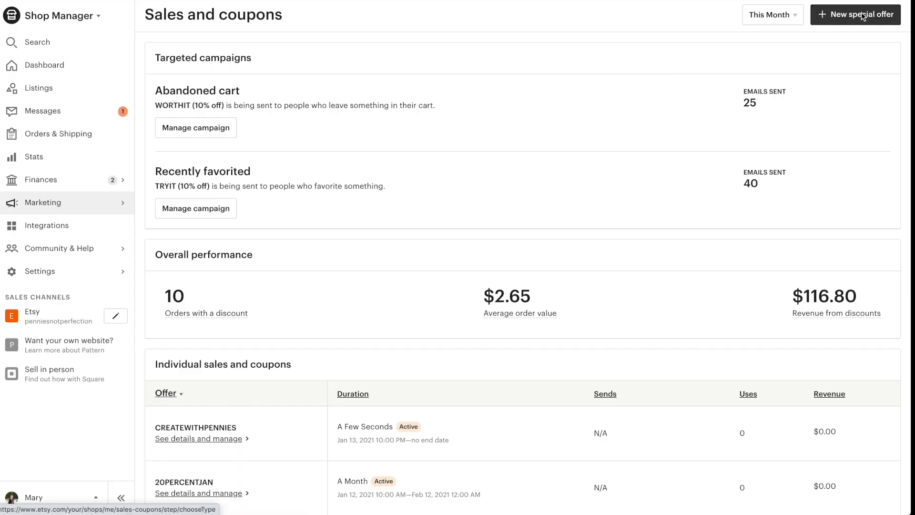
Start a new sale as a special offer with 20% off, valid everywhere.
left_click(863, 14)
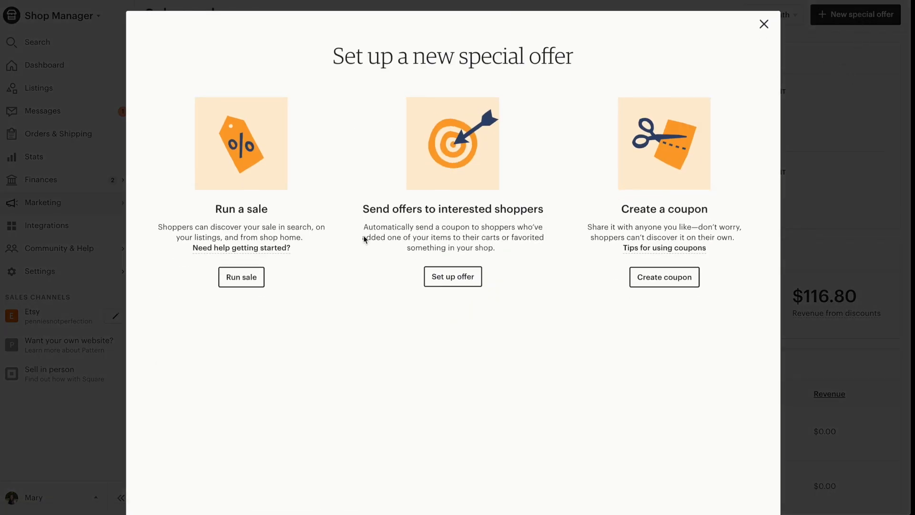
left_click(253, 284)
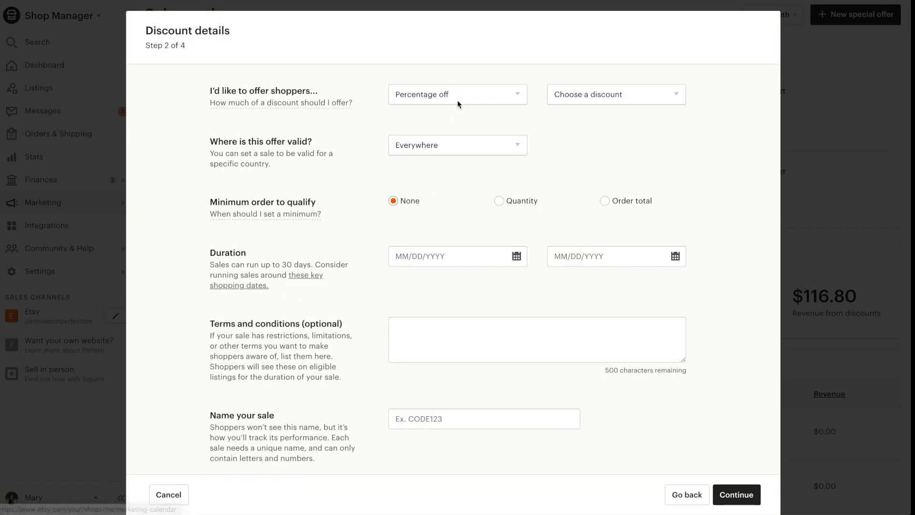
left_click(474, 94)
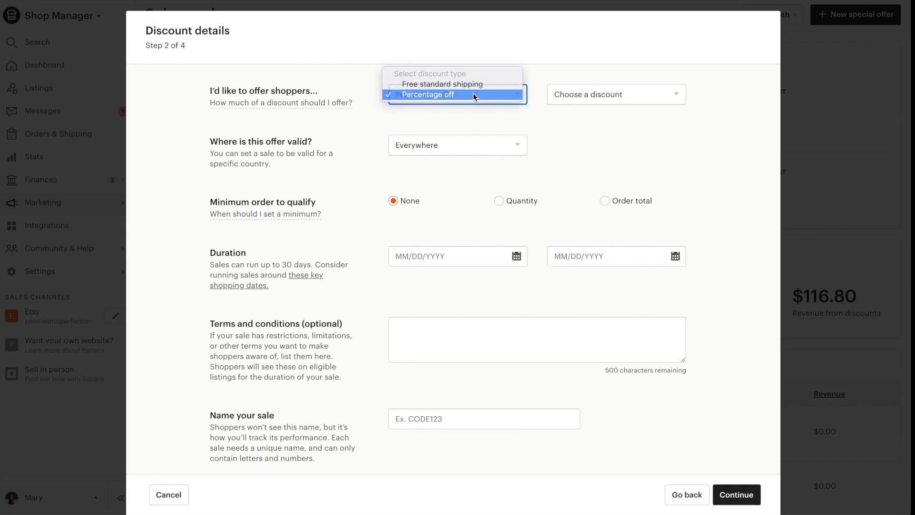
left_click(473, 94)
left_click(667, 97)
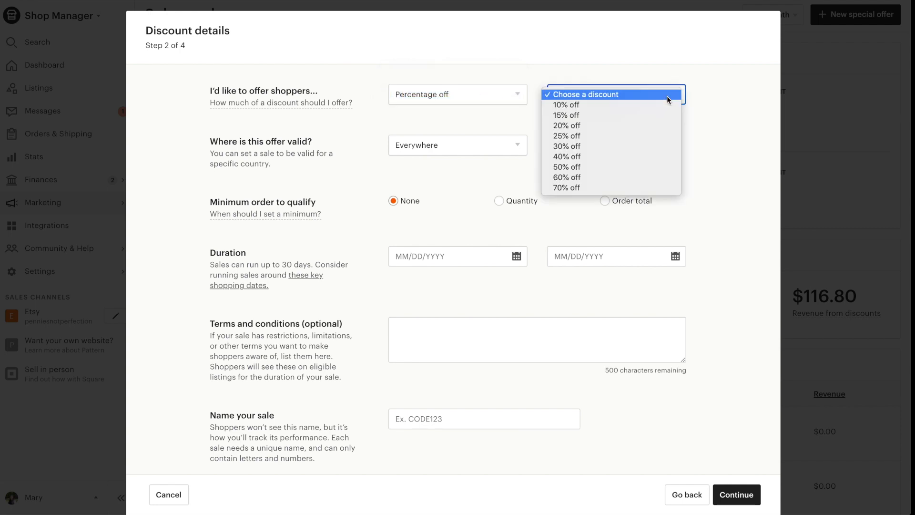
left_click(664, 125)
left_click(510, 145)
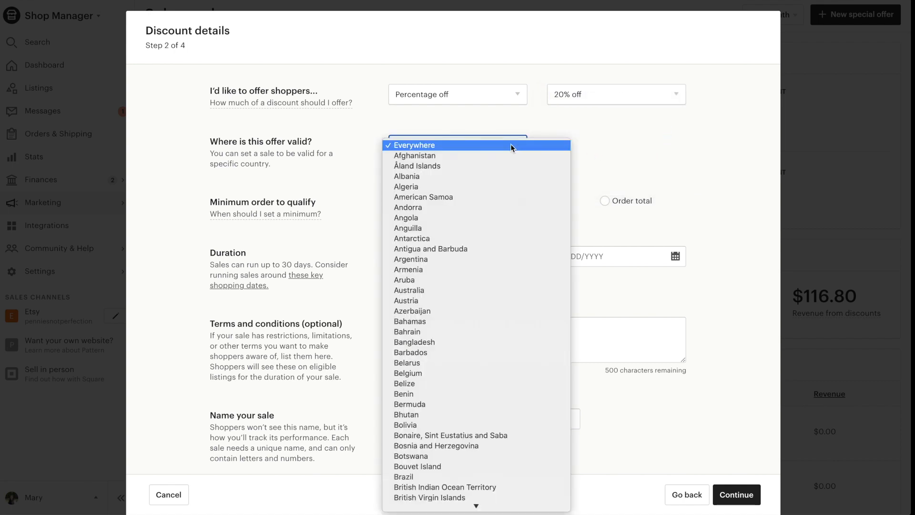
left_click(510, 145)
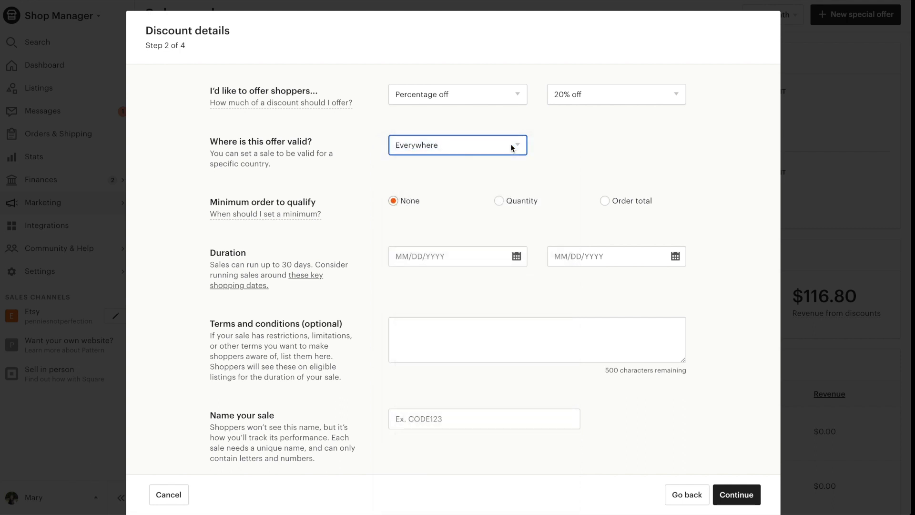
Require a minimum order quantity of 4 to qualify for the sale.
left_click(502, 197)
double_click(516, 223)
left_click(498, 222)
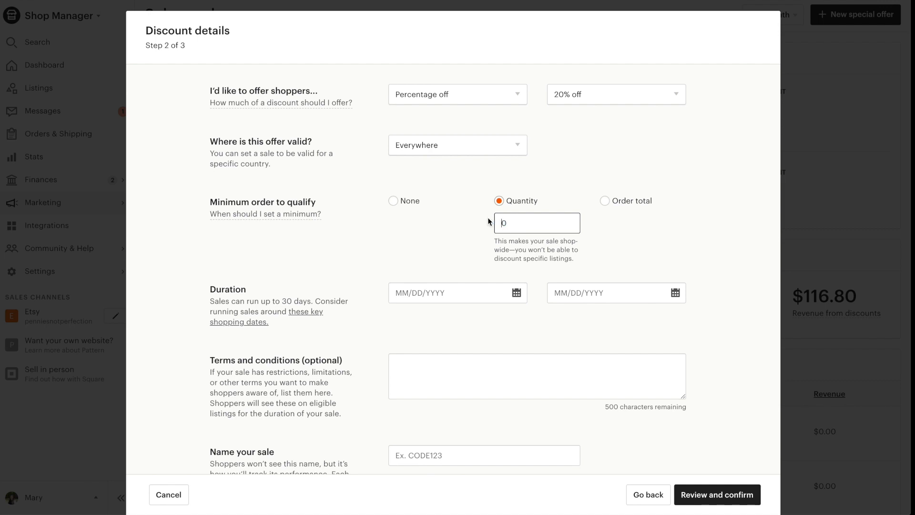
type("4")
left_click_drag(538, 225, 482, 229)
type("4")
left_click(620, 254)
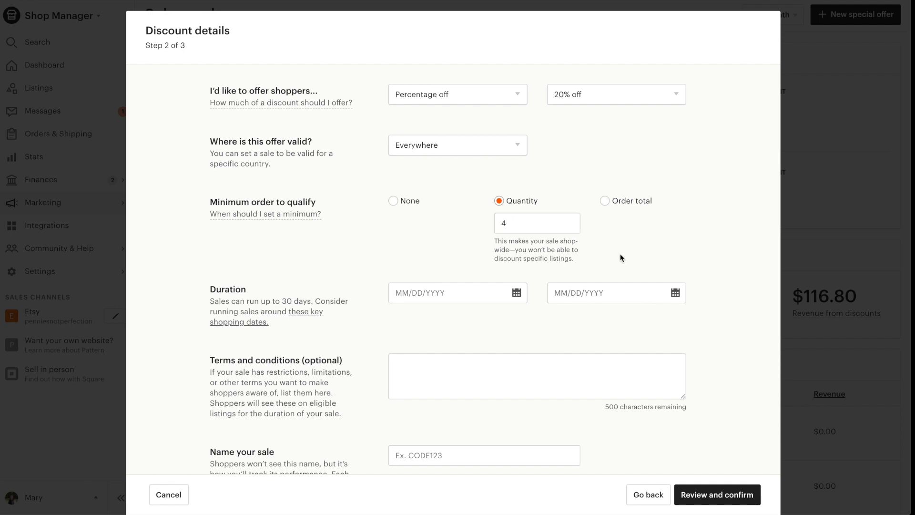
Set the sale's duration from 01/13/2021 to 02/12/2021.
scroll(619, 253, "down", 1)
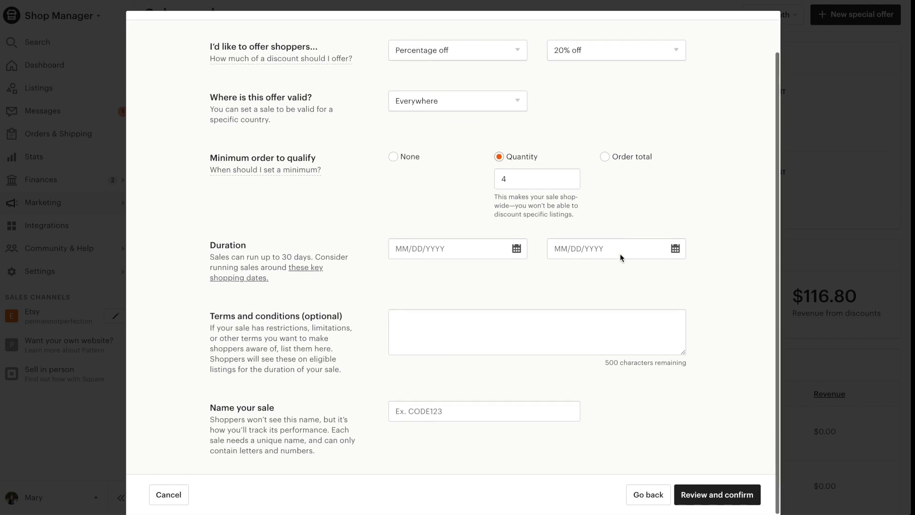
left_click(525, 247)
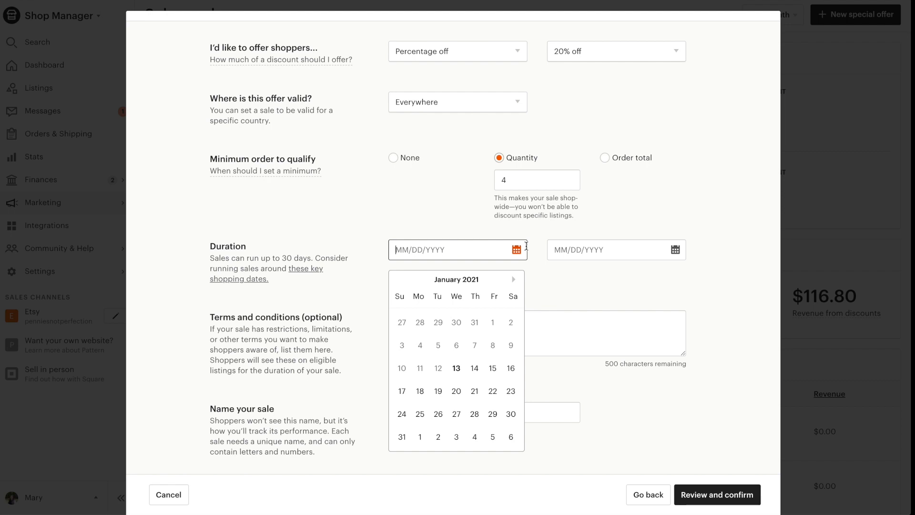
left_click(456, 369)
left_click(674, 248)
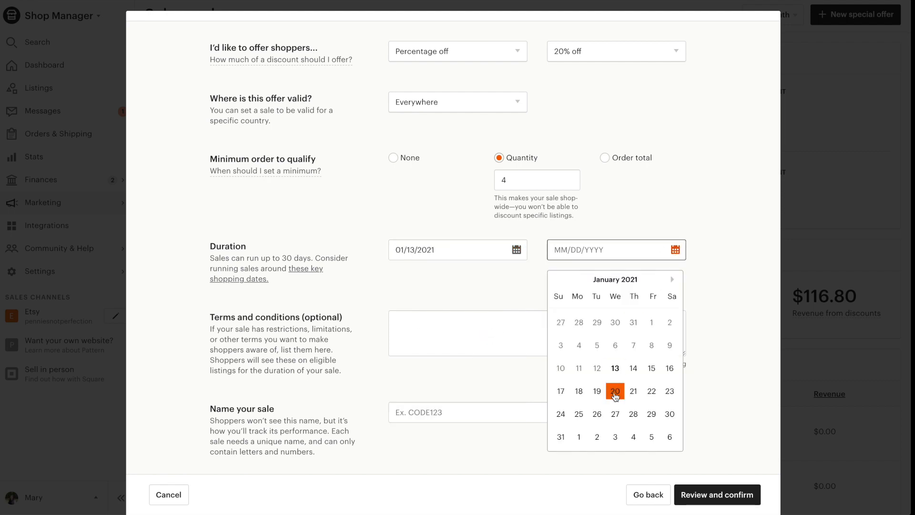
left_click(672, 279)
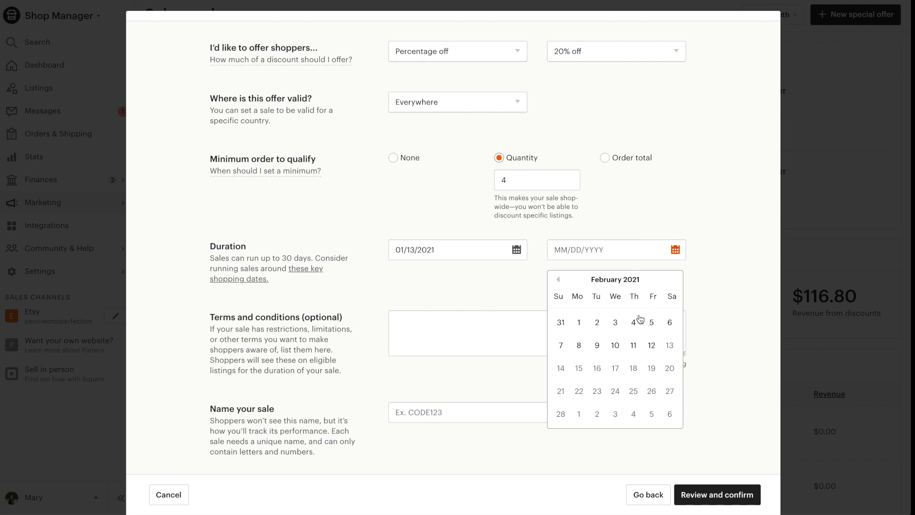
left_click(650, 343)
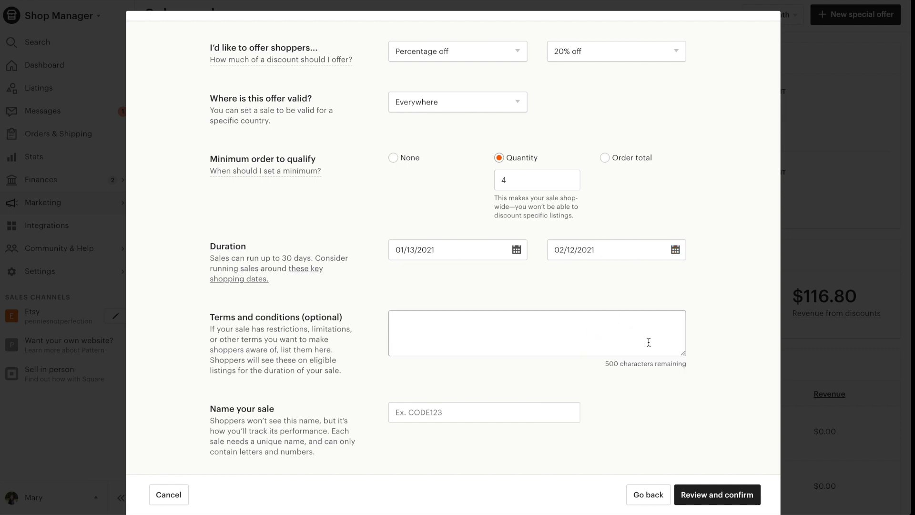
Enter the sale's terms and conditions as "Get 20% off the whole purchase when you buy 4 items.".
left_click(490, 329)
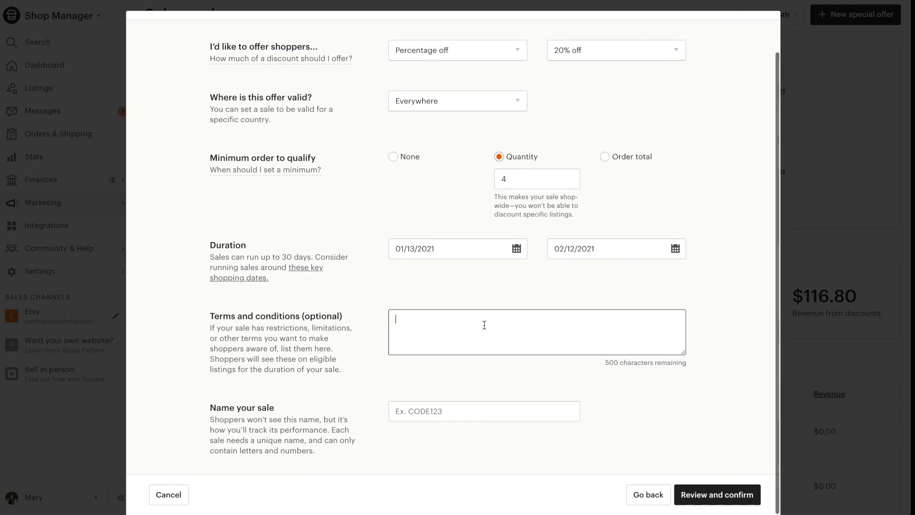
type("Get 20% of")
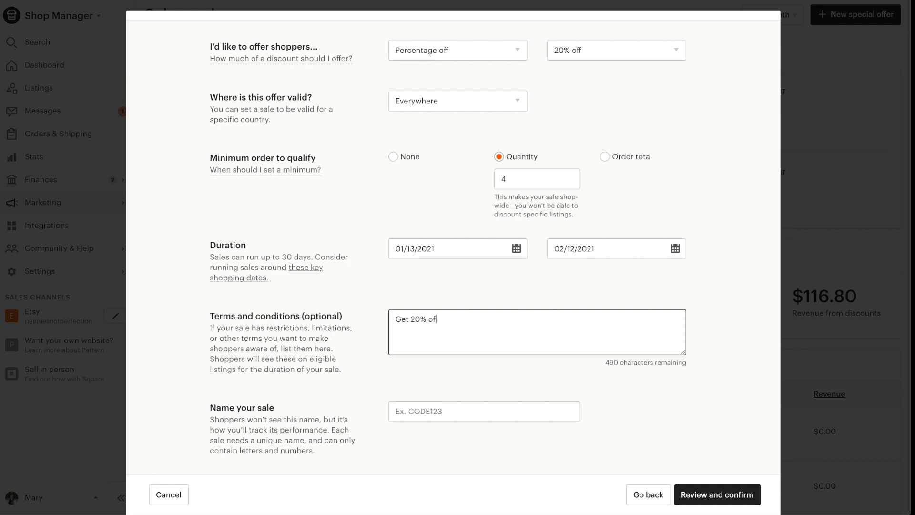
type("f the whole purchase when you buy 4 items.")
Name the sale 20PERCENT, then confirm and create the discount.
left_click(459, 410)
type("C")
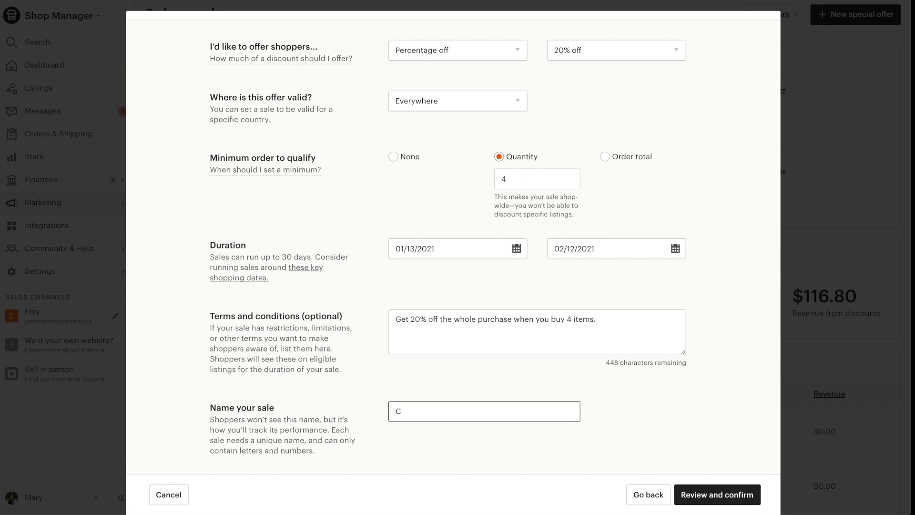
key("BackSpace")
type("20")
type("PERCENT")
left_click(711, 495)
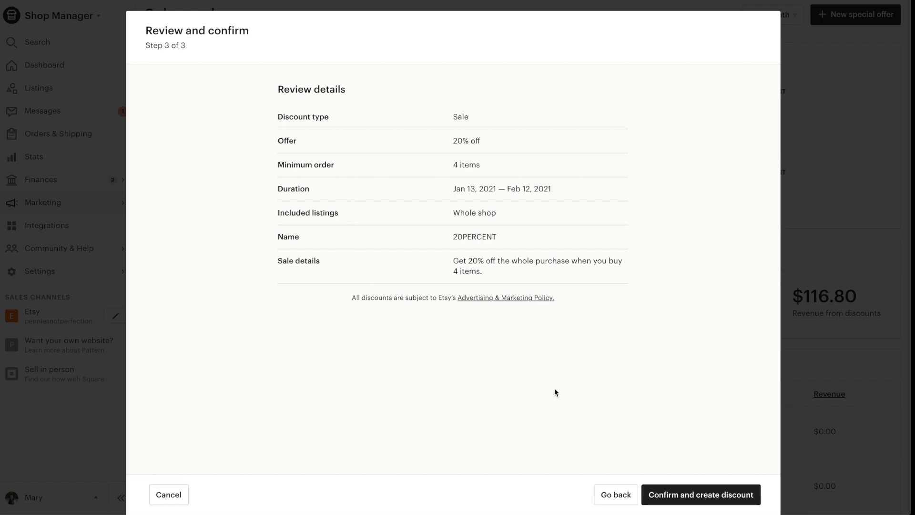
left_click(693, 496)
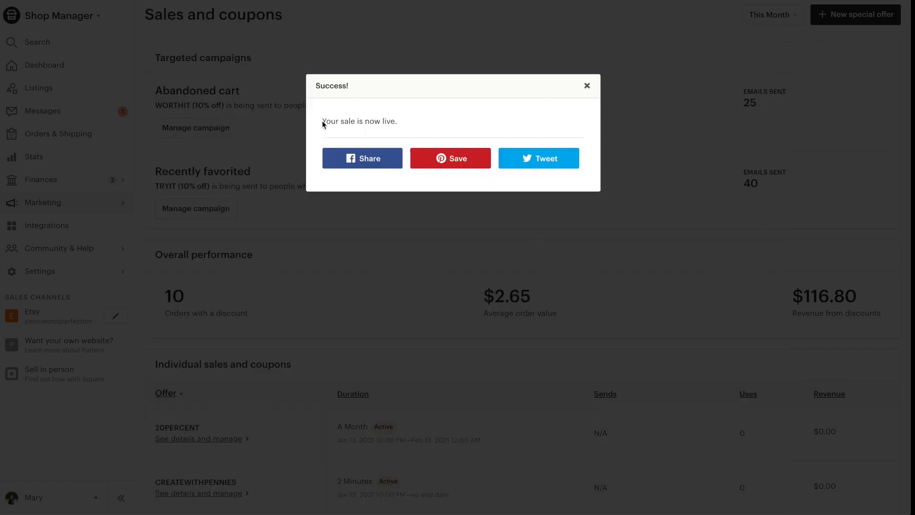
left_click(589, 88)
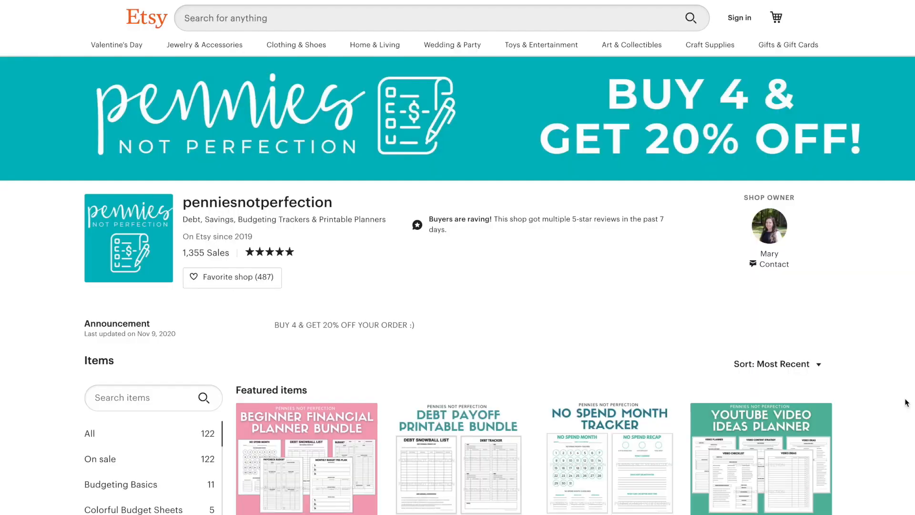
In the public storefront, check the offer notes on the featured items and add the Debt Payoff Printable Bundle to the cart.
scroll(906, 401, "down", 3)
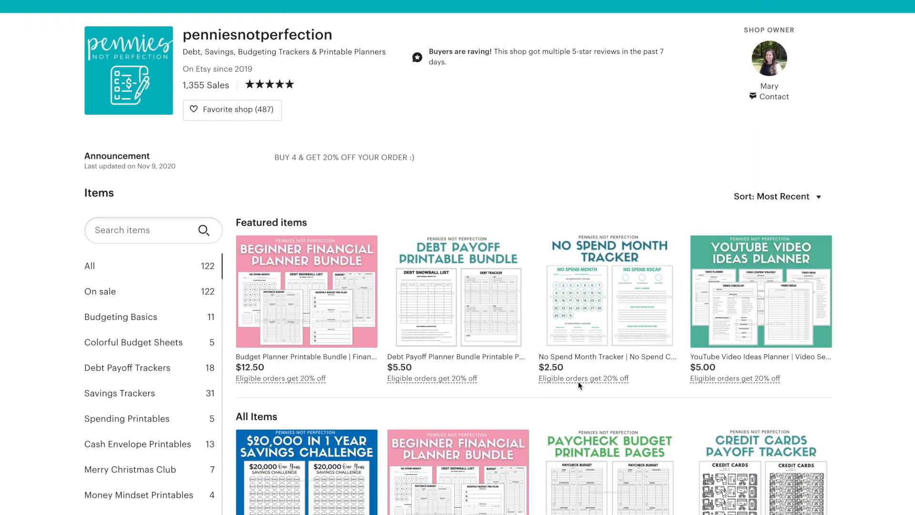
mouse_move(575, 381)
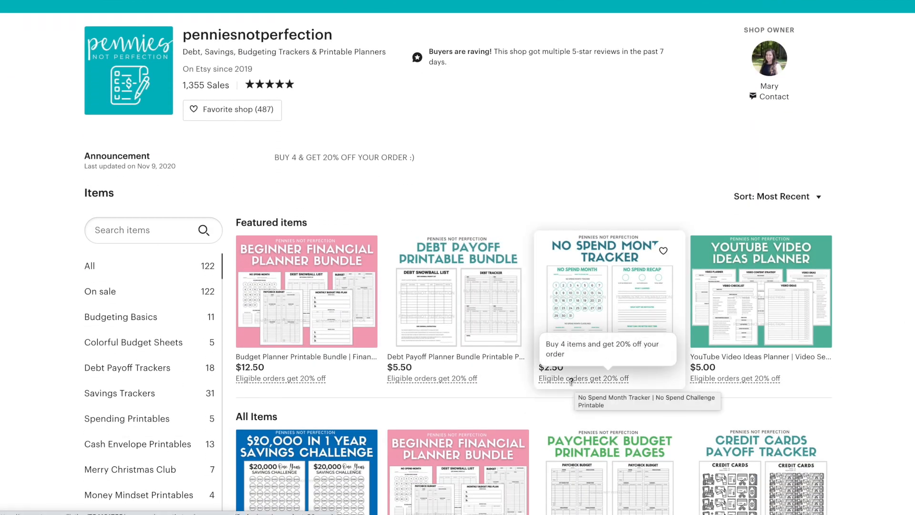
mouse_move(468, 380)
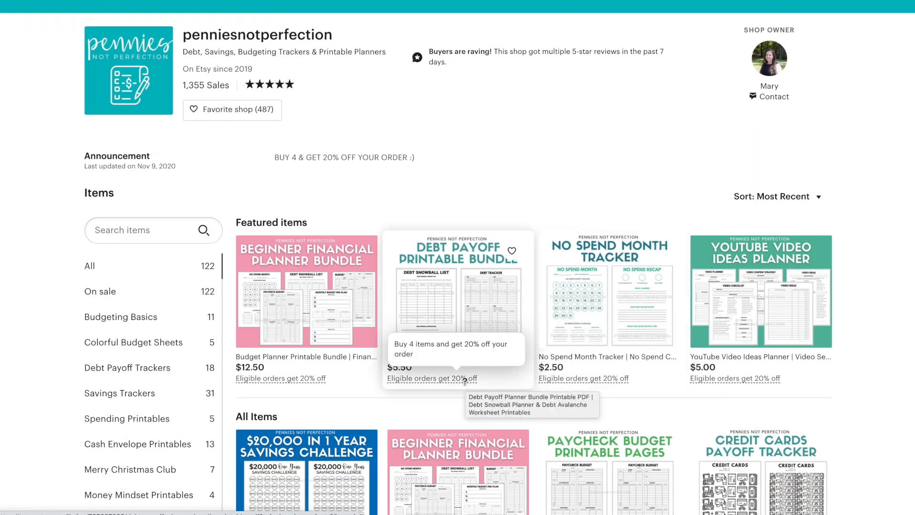
left_click(474, 316)
left_click(690, 218)
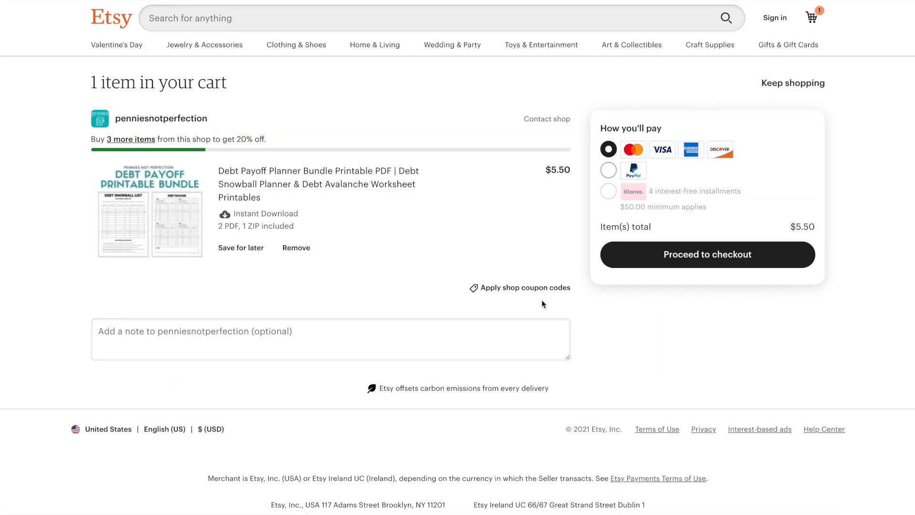
Return to the shop from the cart and add the No Spend Month Tracker to the cart.
left_click(145, 118)
scroll(360, 353, "down", 3)
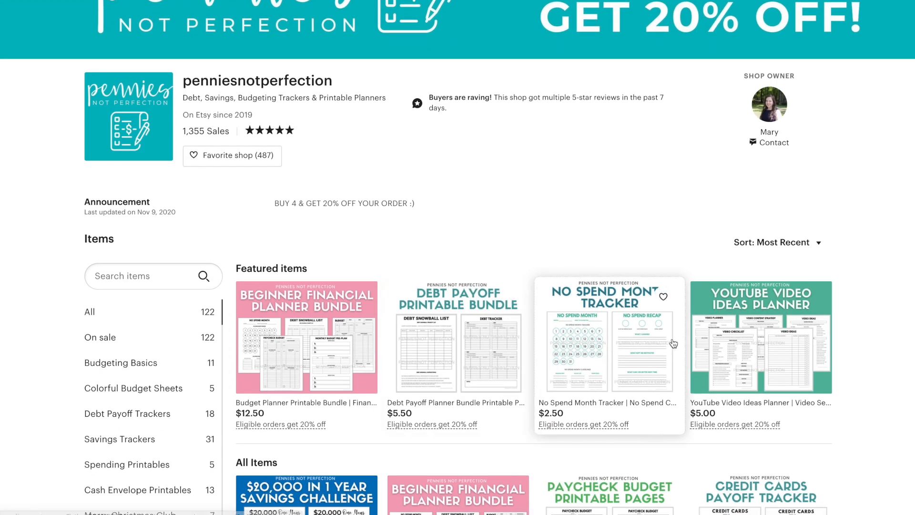
left_click(670, 341)
left_click(661, 189)
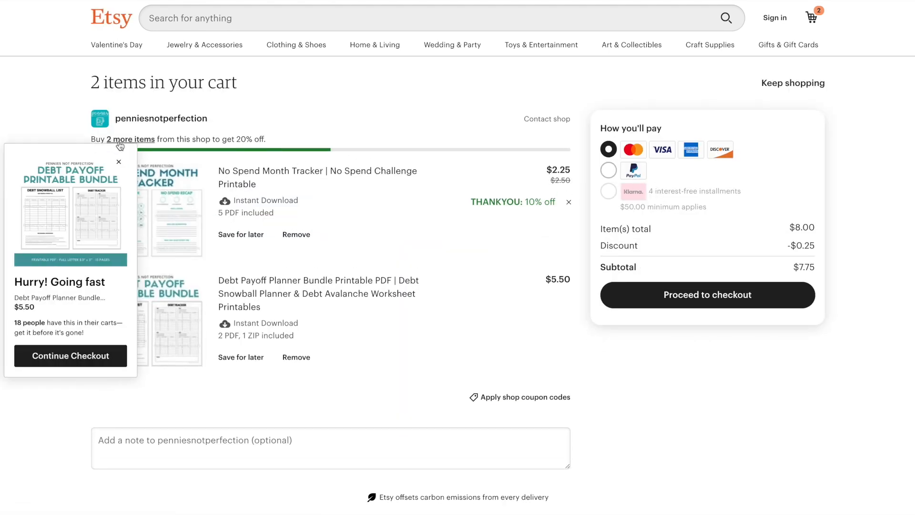
Go back to the shop's items through the cart's discount reminder and add the YouTube Video Ideas Planner.
left_click(120, 164)
left_click(148, 140)
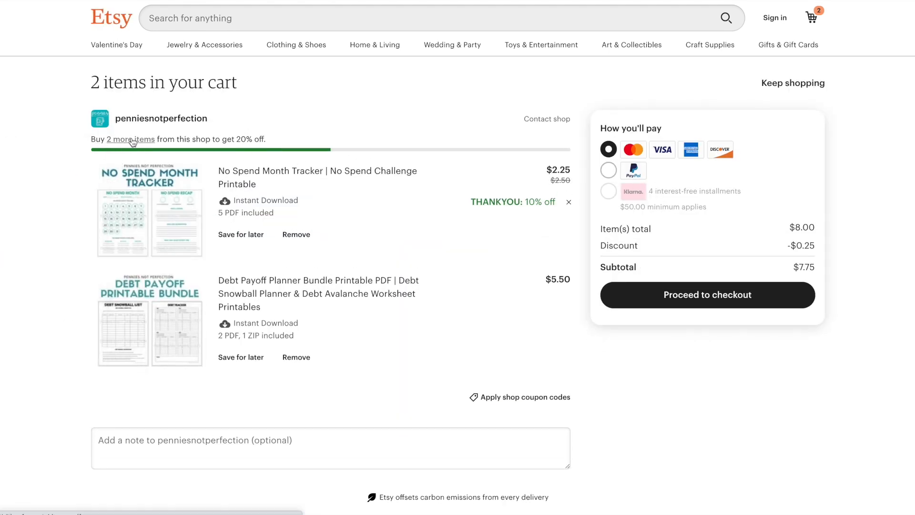
scroll(156, 146, "down", 8)
left_click(739, 96)
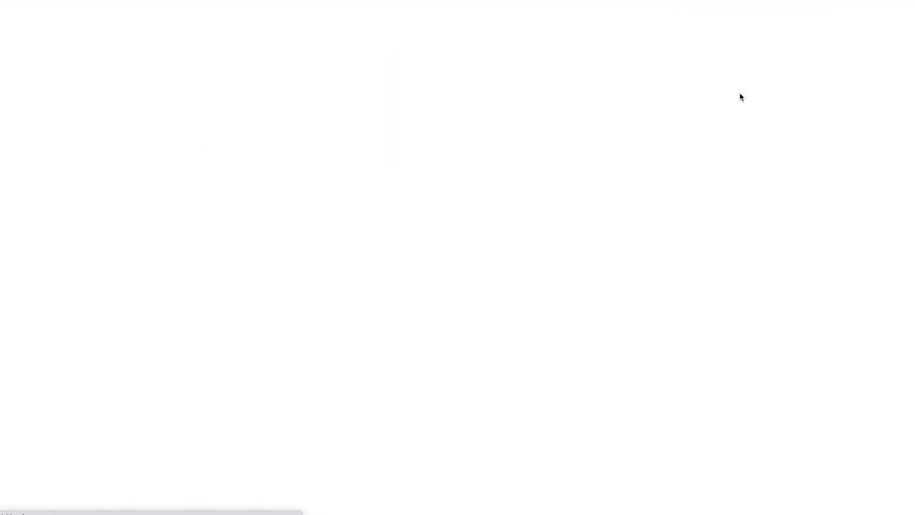
left_click(667, 230)
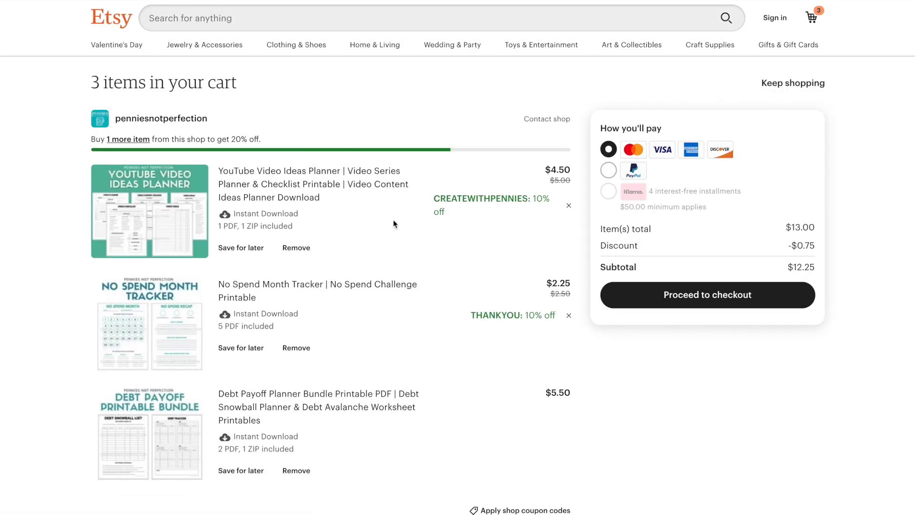
Add the Paycheck to Paycheck Budget Planner as the fourth item in the cart.
left_click(144, 139)
scroll(377, 294, "down", 8)
left_click(587, 307)
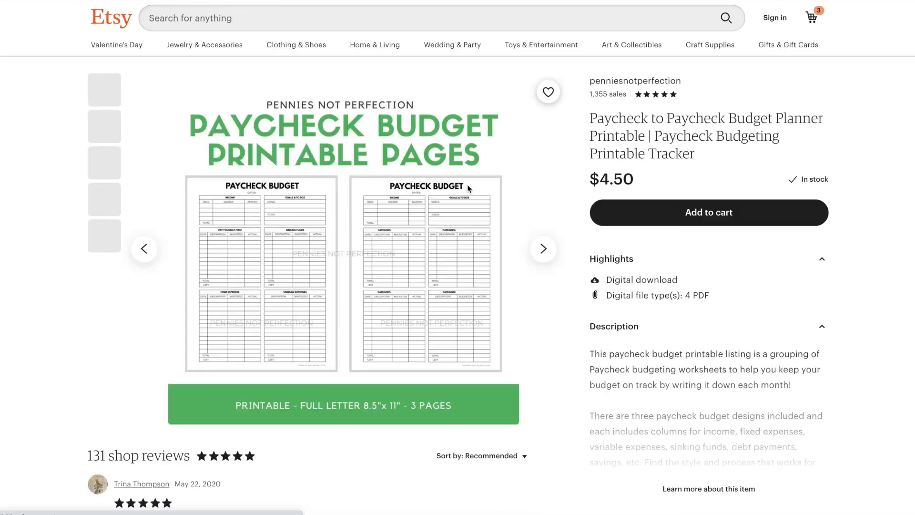
left_click(696, 222)
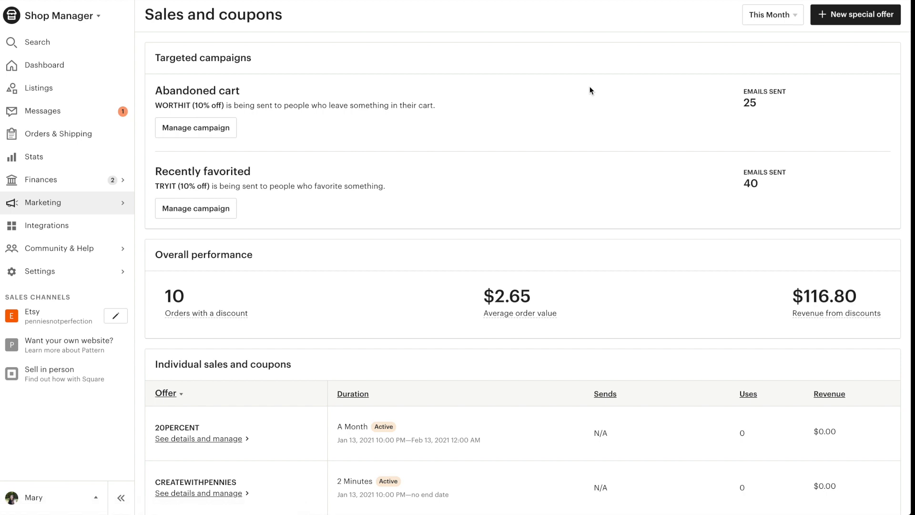
In Shop Manager's individual sales and coupons, open the active 20PERCENT sale's details and end the sale early.
scroll(536, 376, "down", 4)
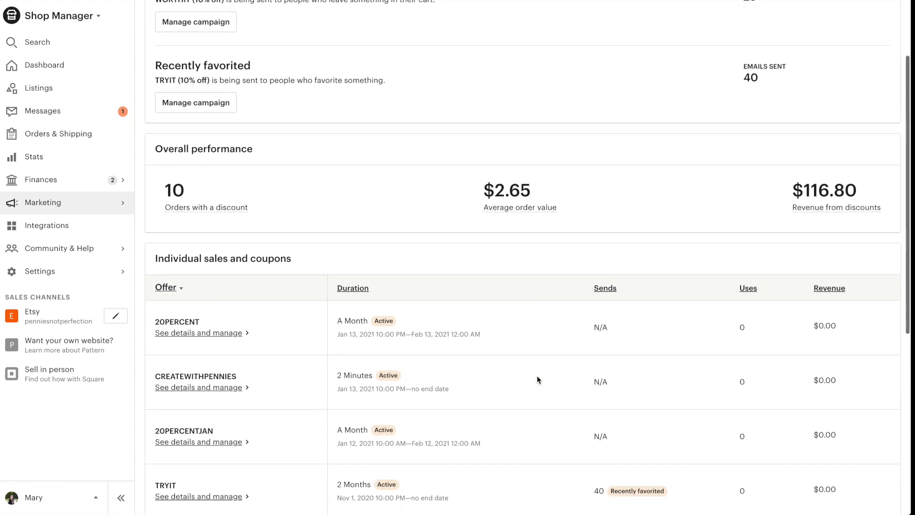
scroll(536, 376, "down", 2)
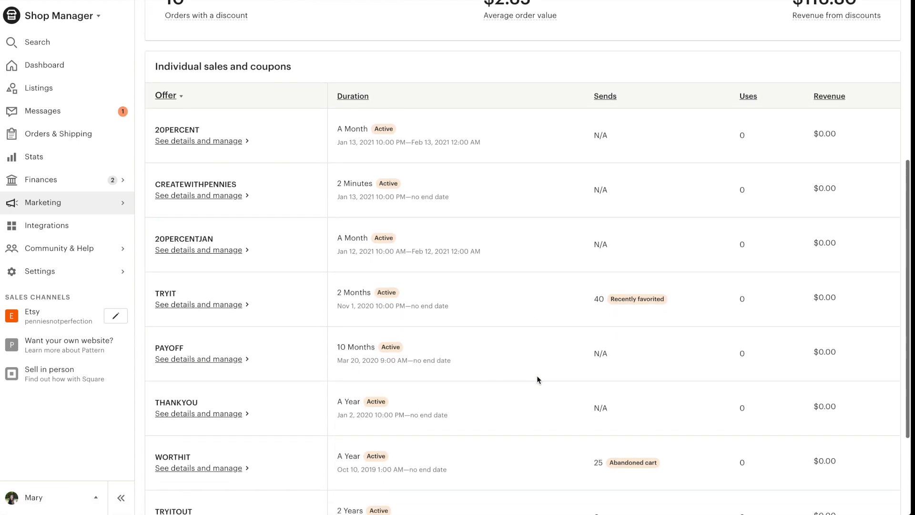
scroll(537, 375, "down", 1)
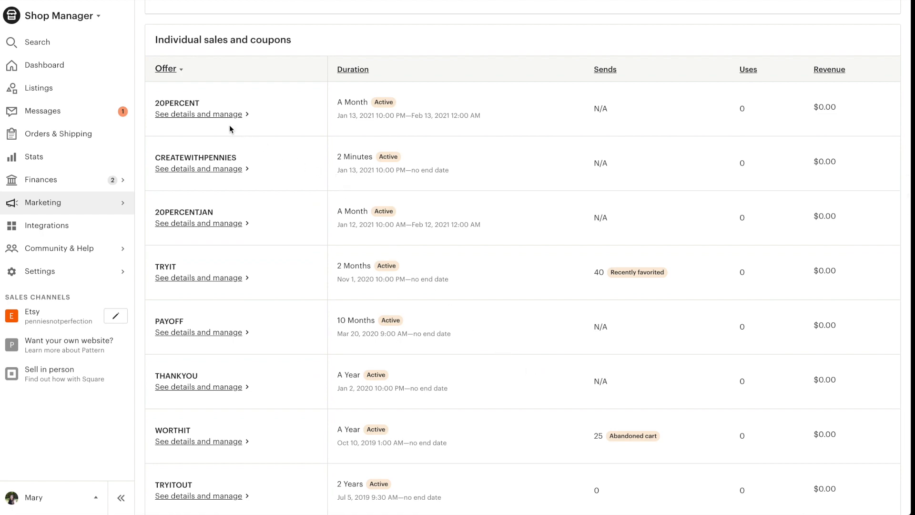
left_click(221, 114)
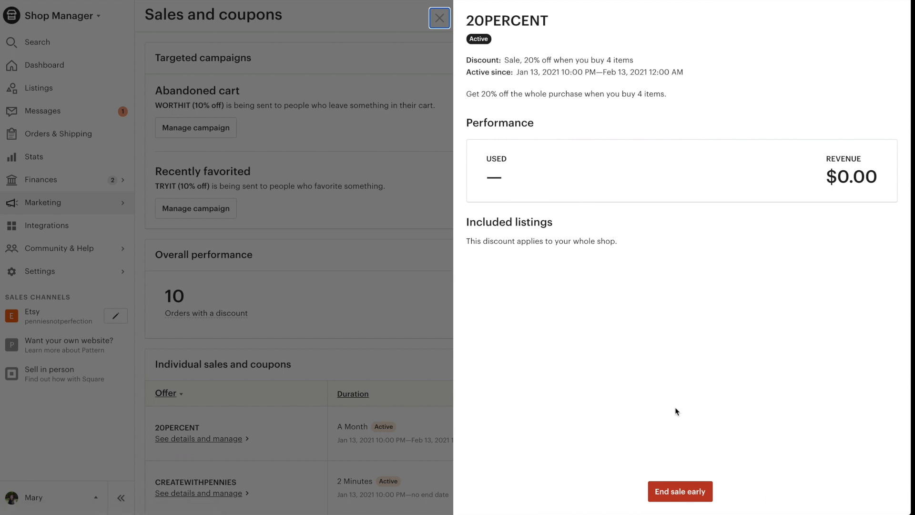
left_click(694, 494)
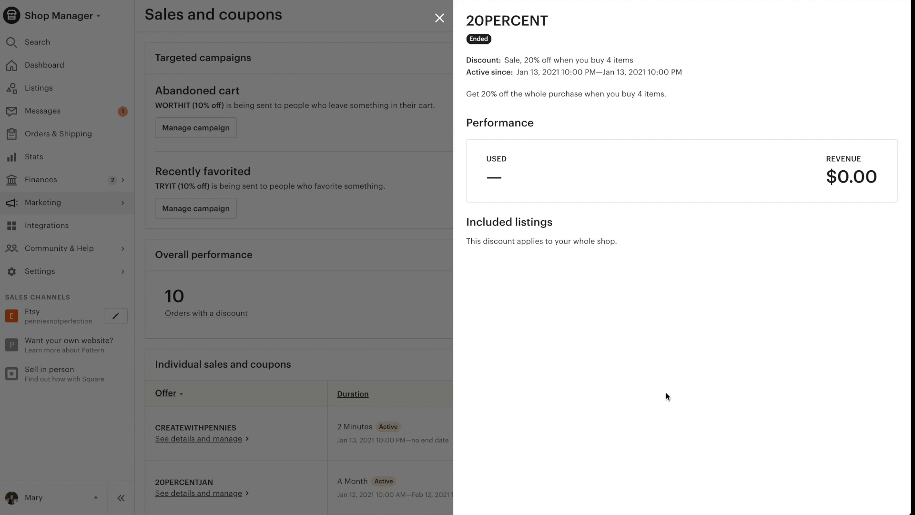
left_click(439, 18)
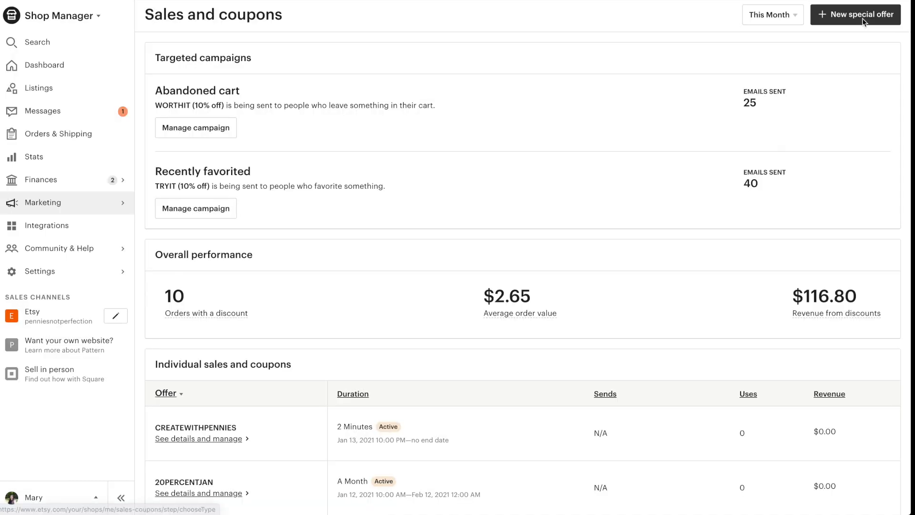
Set up a new targeted offer for abandoned cart shoppers with a Percent off coupon of 10%.
left_click(862, 18)
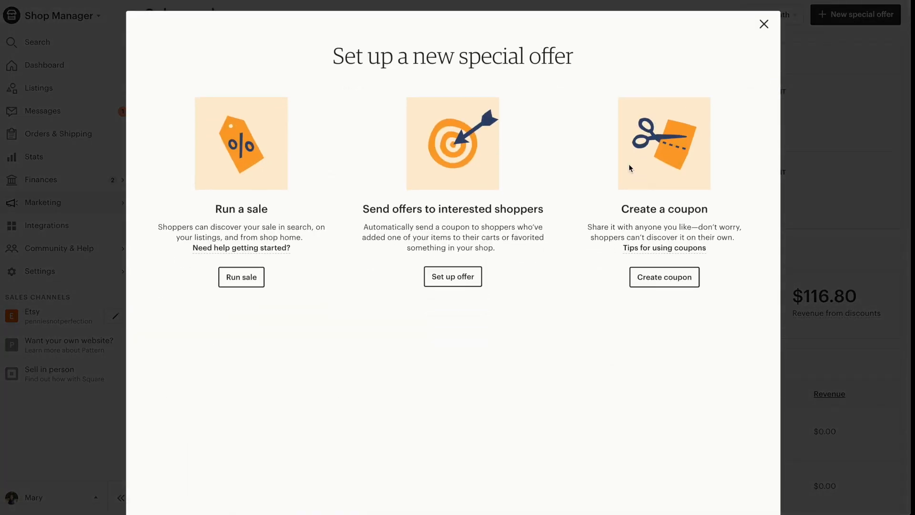
left_click(453, 276)
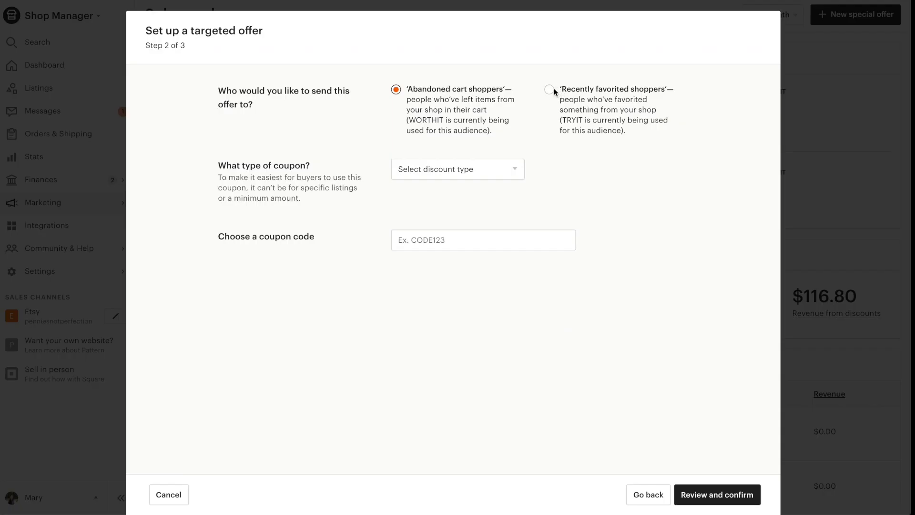
left_click(502, 170)
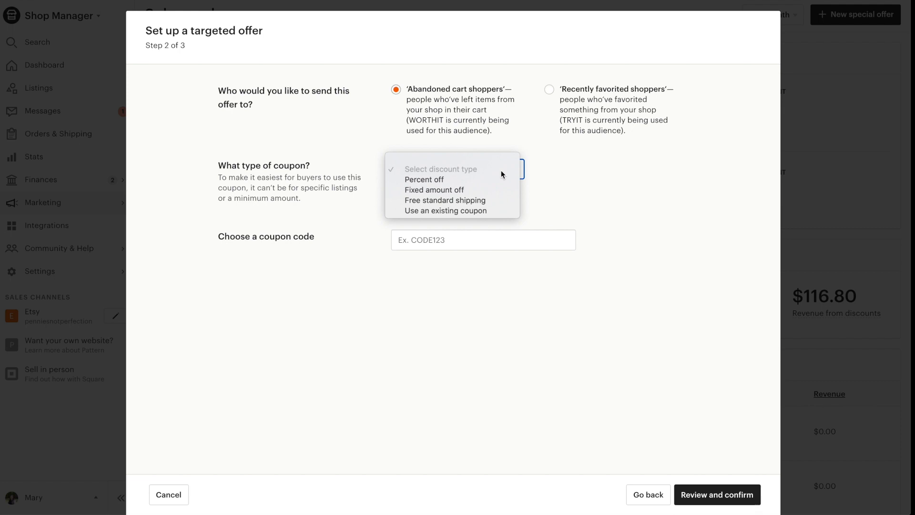
left_click(497, 190)
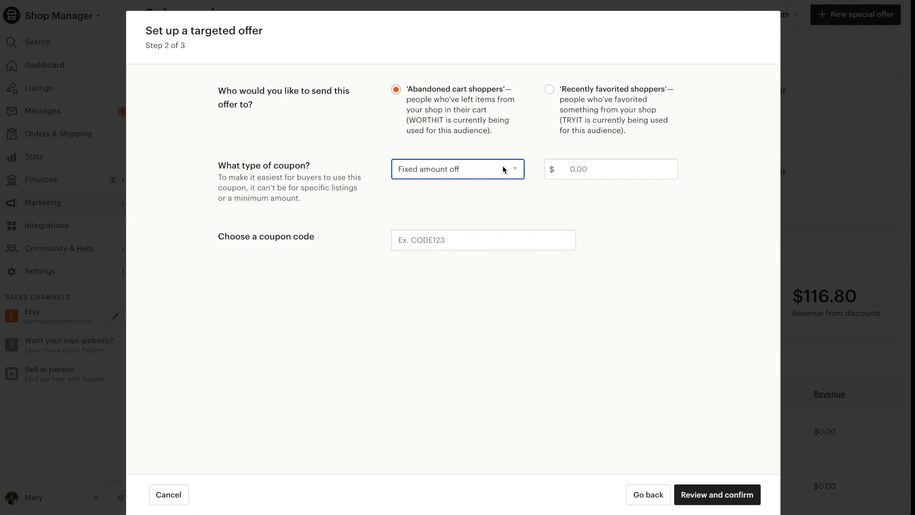
left_click(504, 169)
left_click(492, 163)
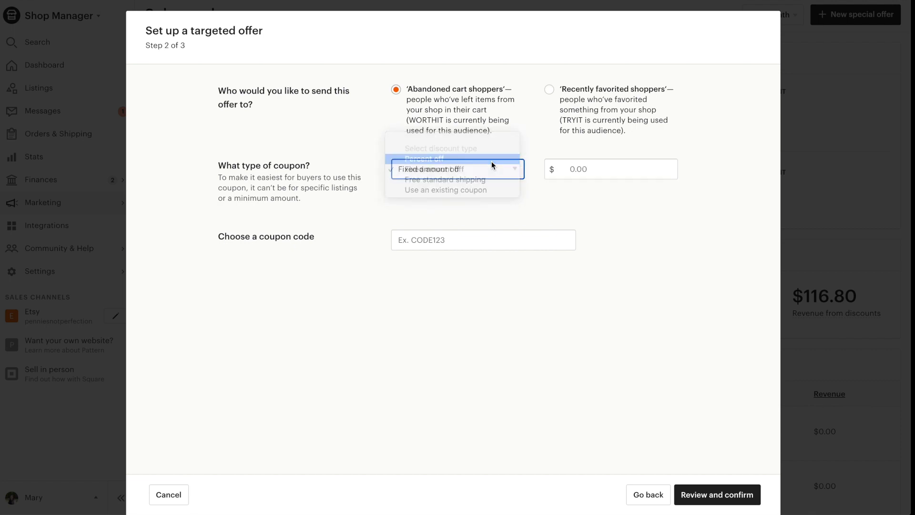
left_click(558, 172)
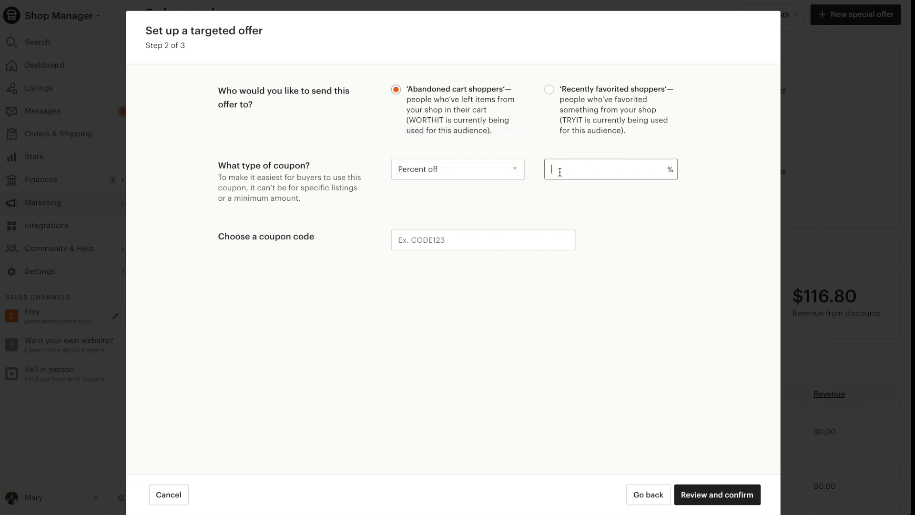
type("10")
Choose TENPERCENT as the offer's coupon code and launch the campaign.
left_click(471, 256)
left_click(470, 241)
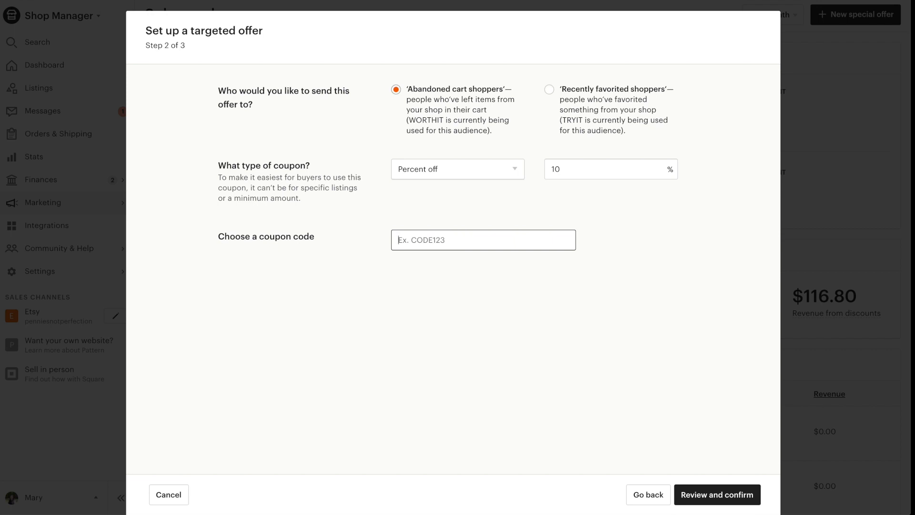
type("TENPERCENT")
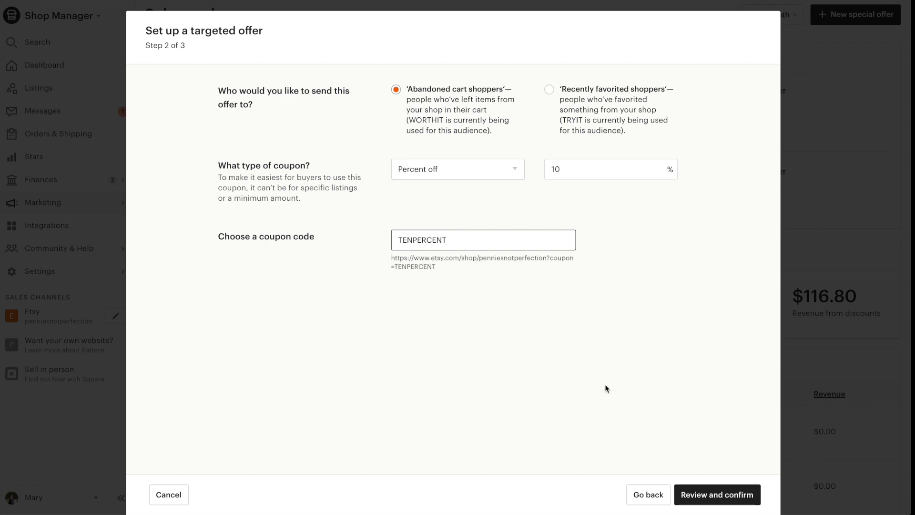
left_click(714, 494)
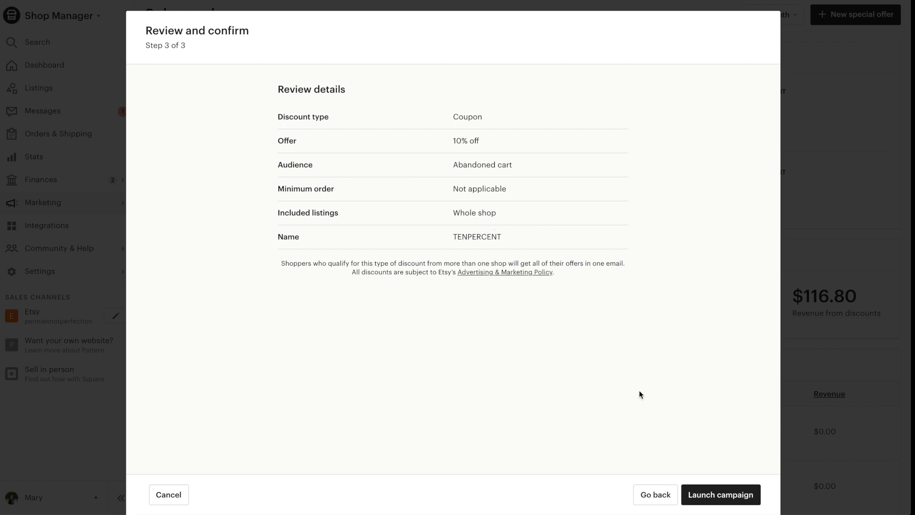
left_click(746, 499)
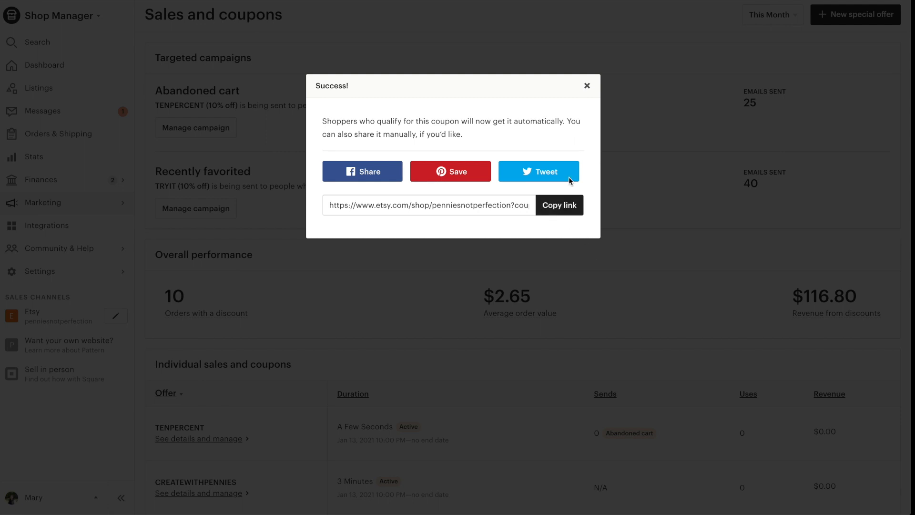
left_click(587, 86)
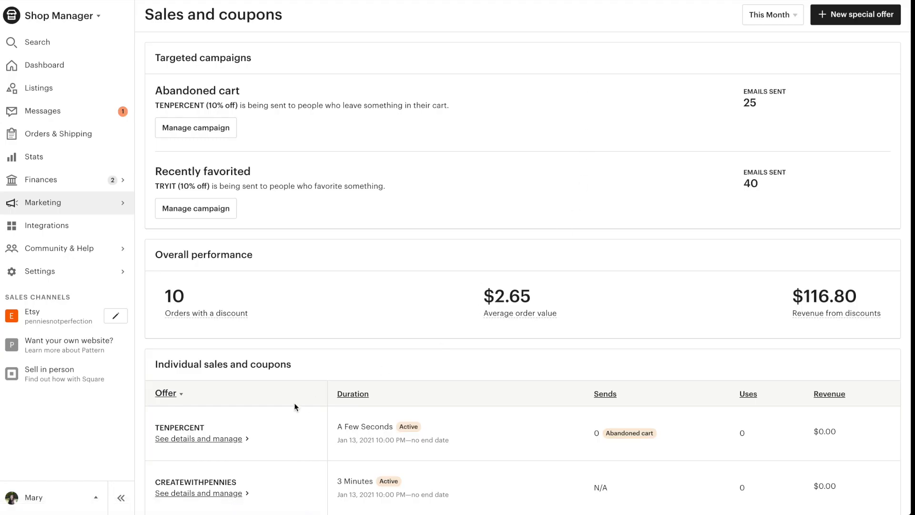
Open the TENPERCENT coupon's details and stop sending its offers to new shoppers instead of deactivating it.
left_click(236, 438)
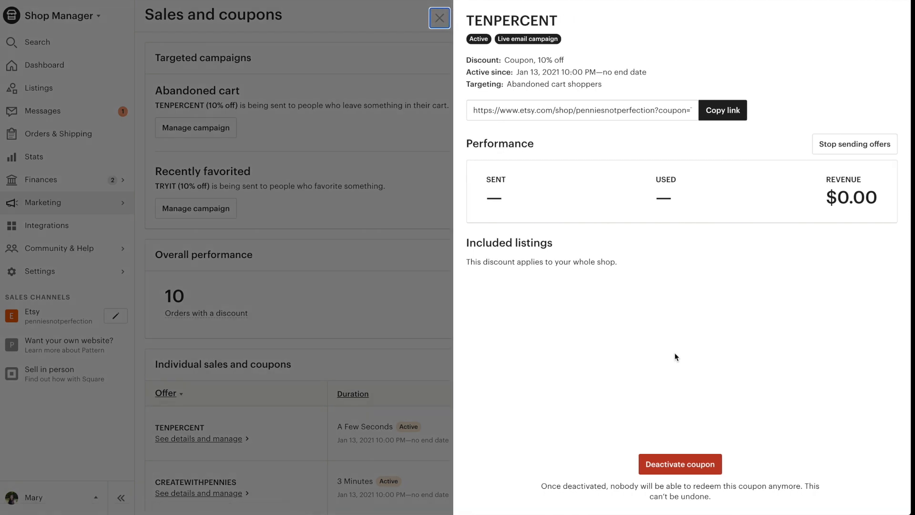
left_click(700, 465)
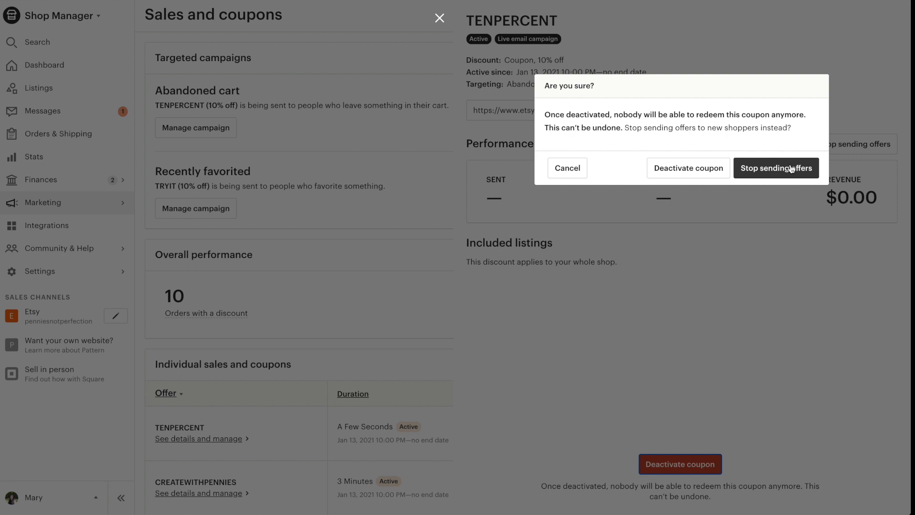
left_click(790, 168)
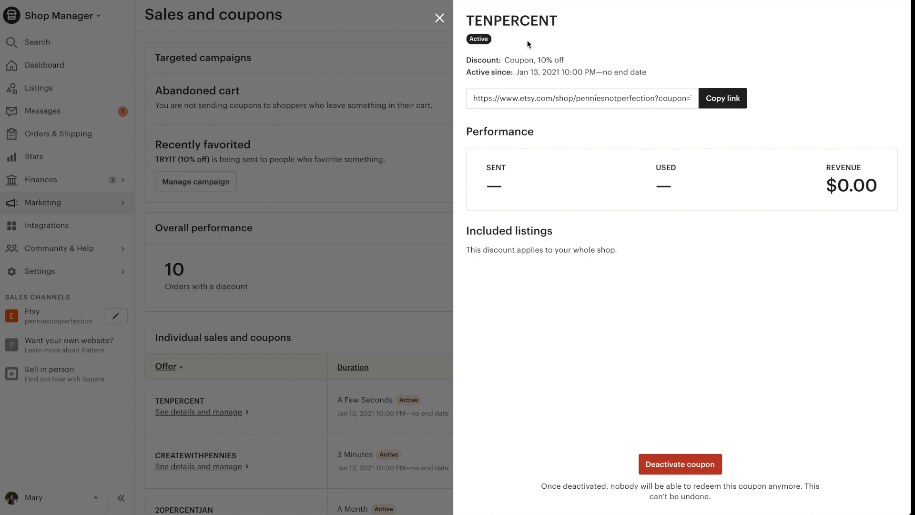
left_click(437, 19)
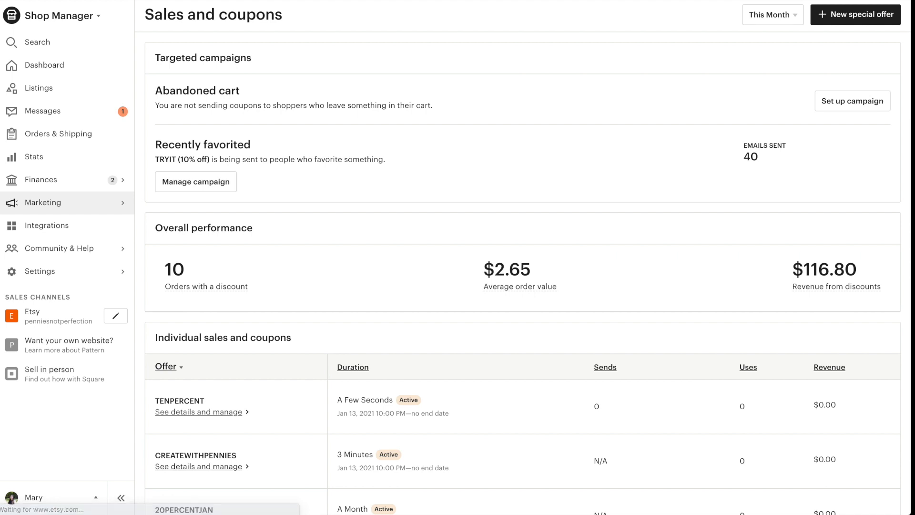
scroll(524, 257, "down", 9)
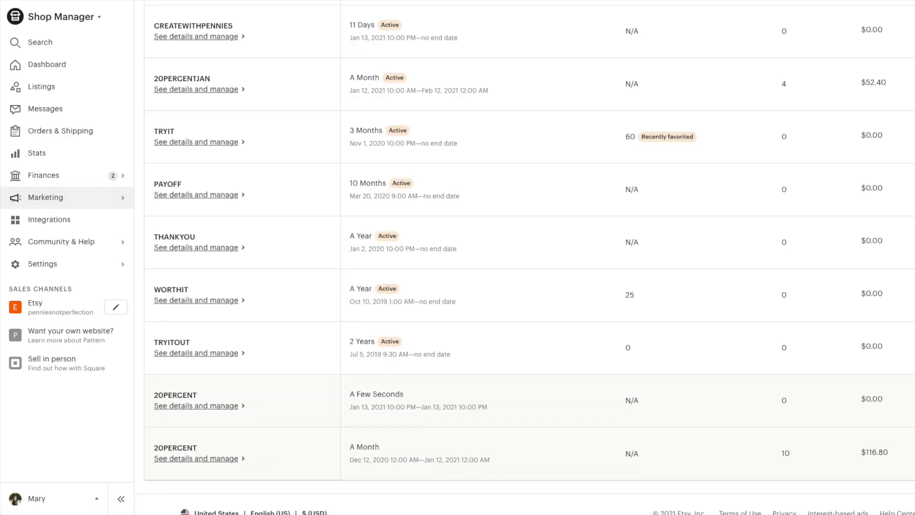